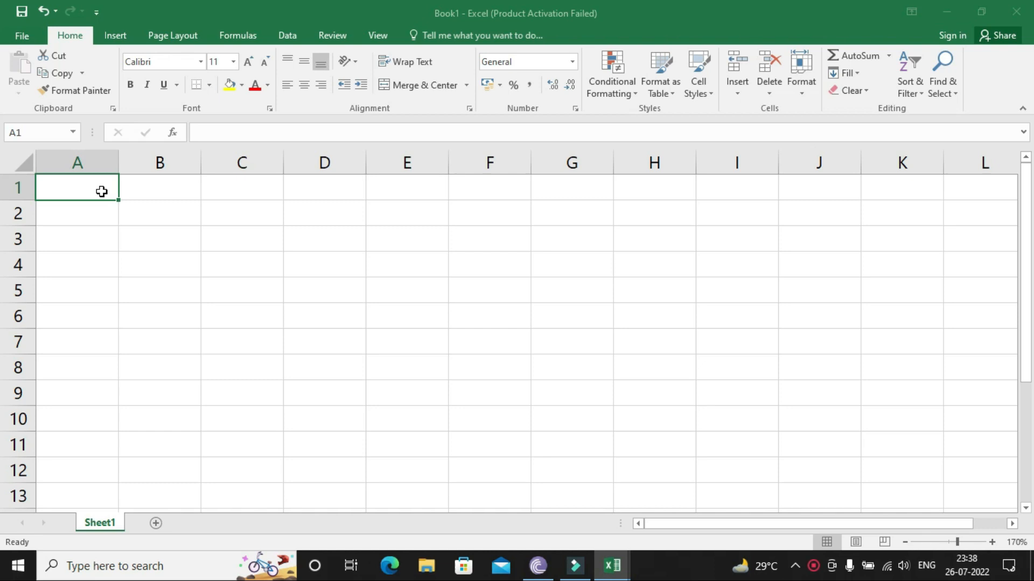
Enter the column headings Name, Physics, Maths and Chemistry in cells A1 to D1
{"action": "type", "text": "N"}
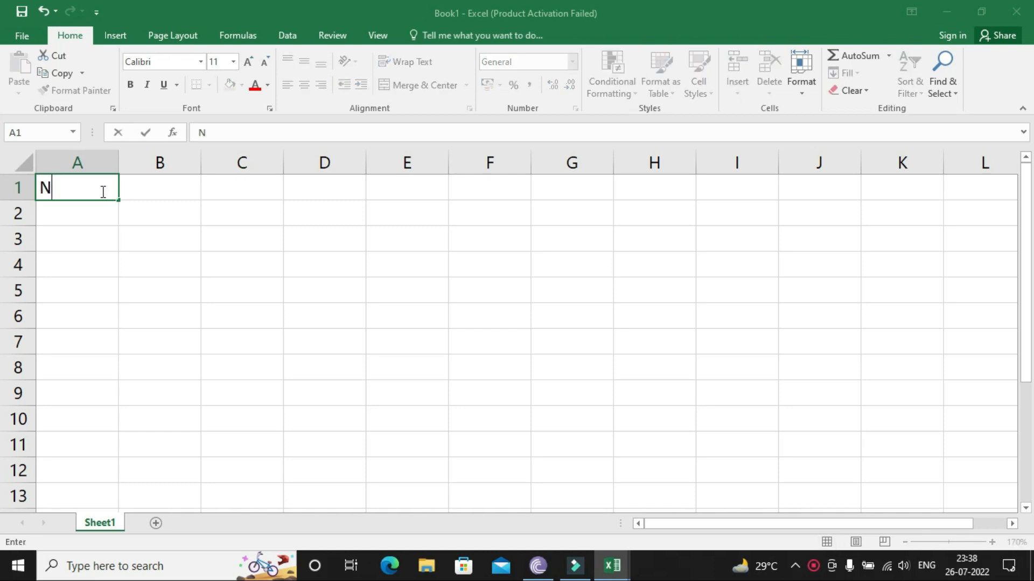
{"action": "type", "text": "ame"}
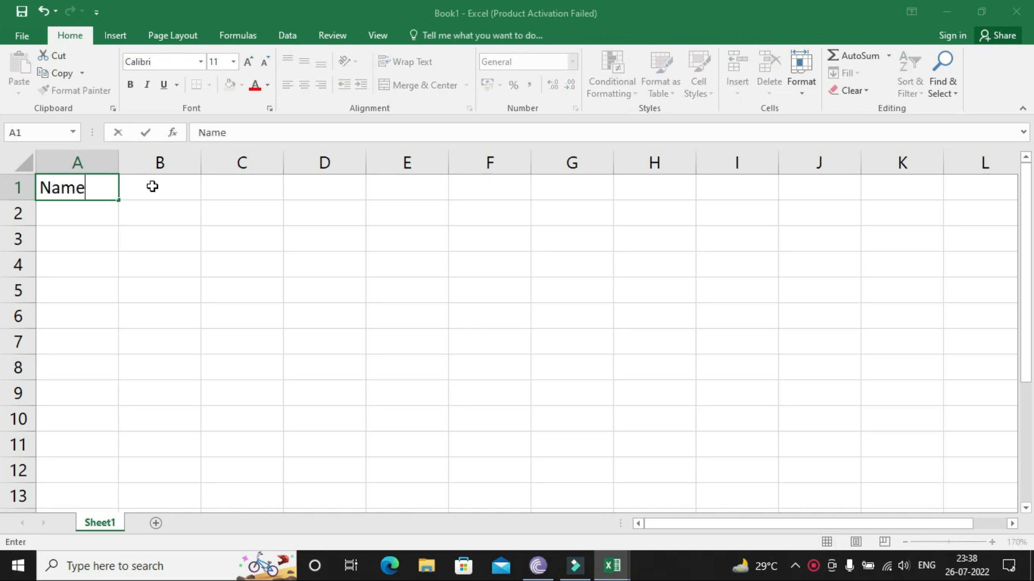
{"action": "key", "text": "ctrl+Return"}
{"action": "left_click", "coordinate": [154, 187]}
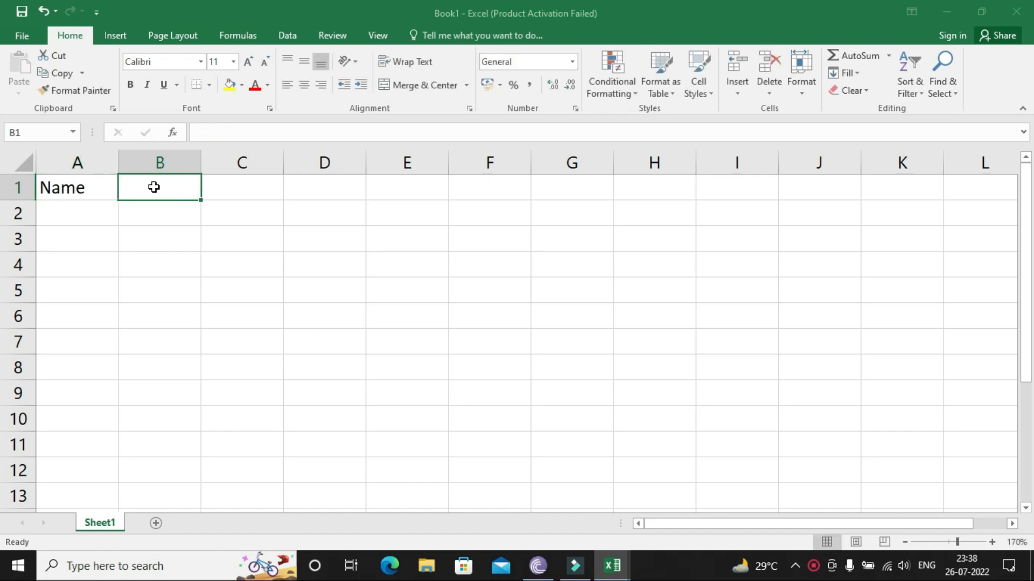
{"action": "type", "text": "Phy"}
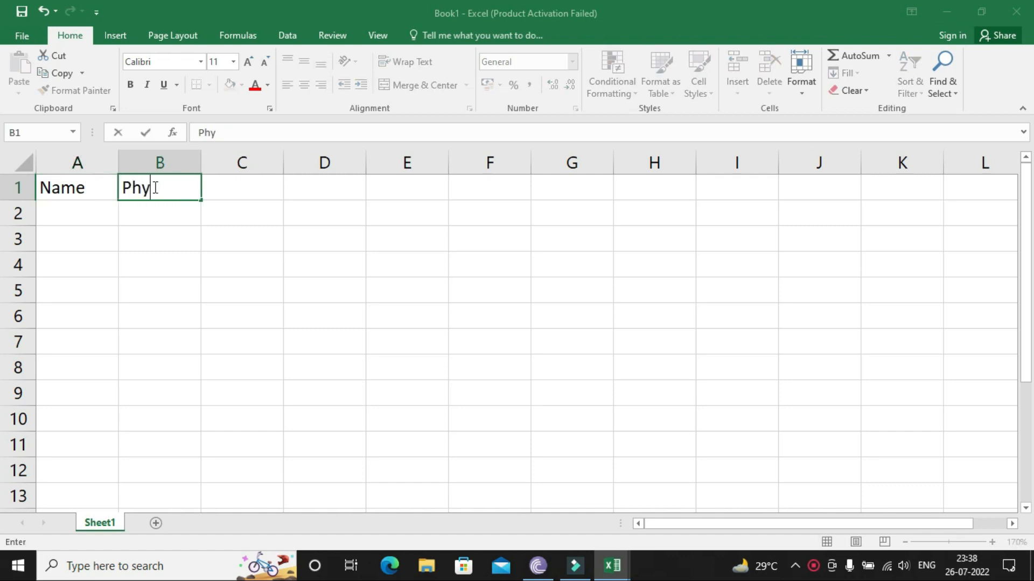
{"action": "type", "text": "sics"}
{"action": "key", "text": "Tab"}
{"action": "type", "text": "Maths"}
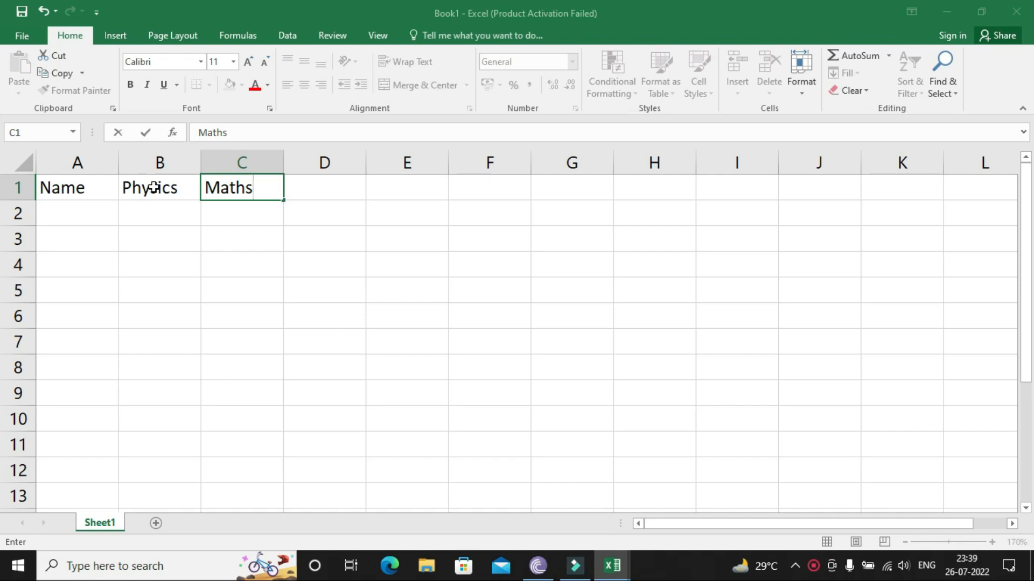
{"action": "key", "text": "Tab"}
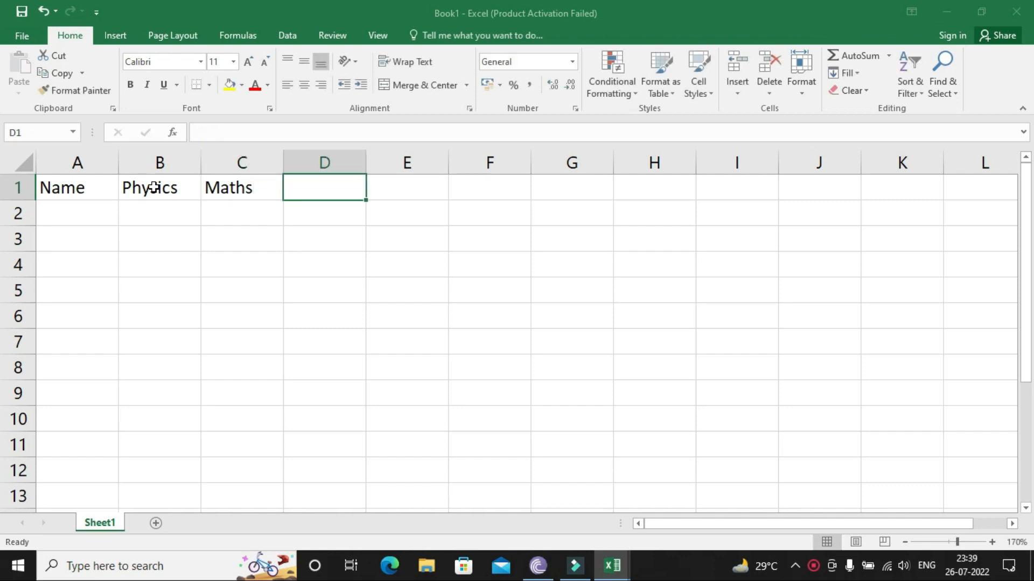
{"action": "type", "text": "C"}
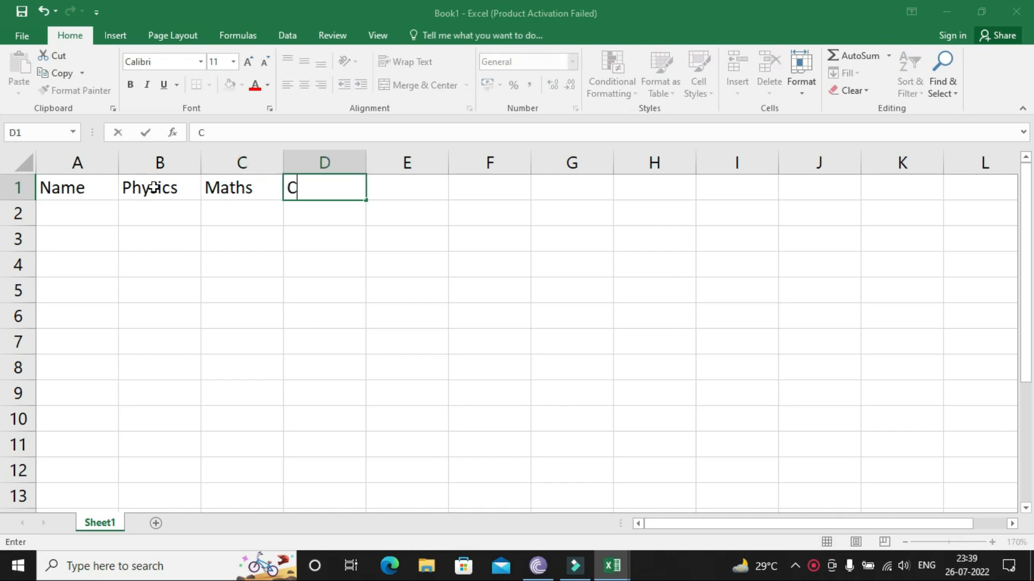
{"action": "type", "text": "hemistry"}
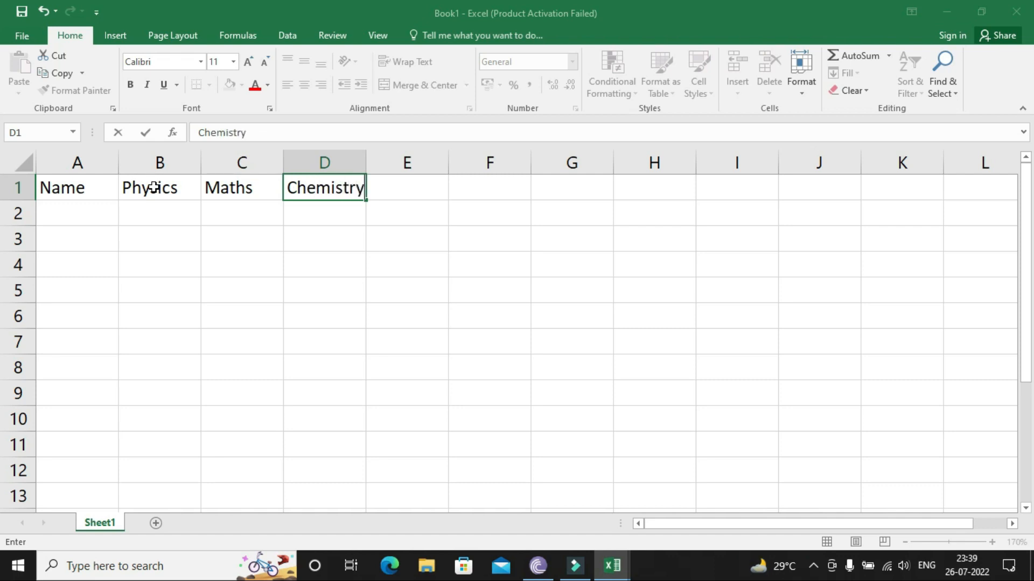
Enter the four students' first names under the Name heading in cells A2 to A5
{"action": "left_click", "coordinate": [61, 212]}
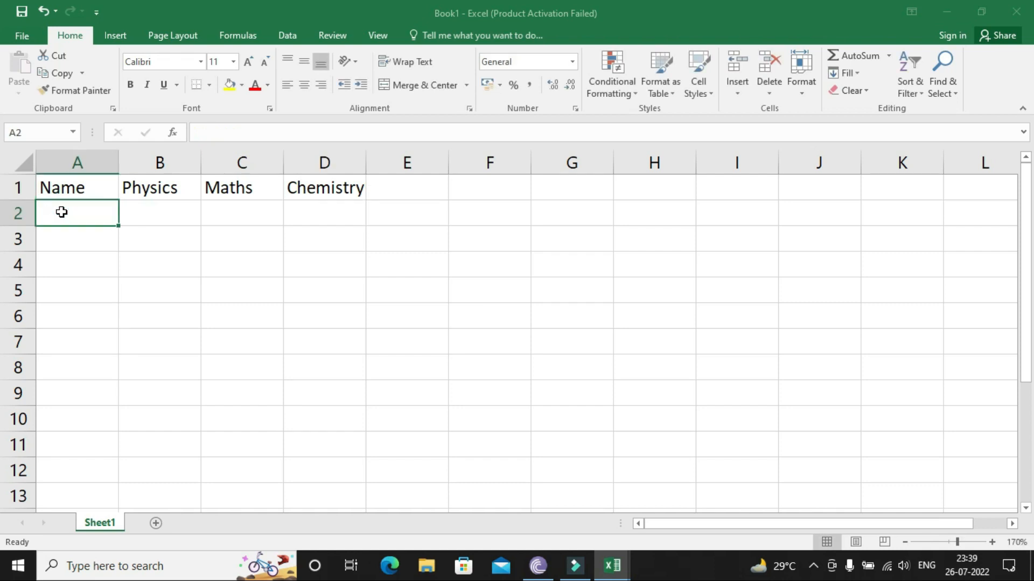
{"action": "type", "text": "Aditya"}
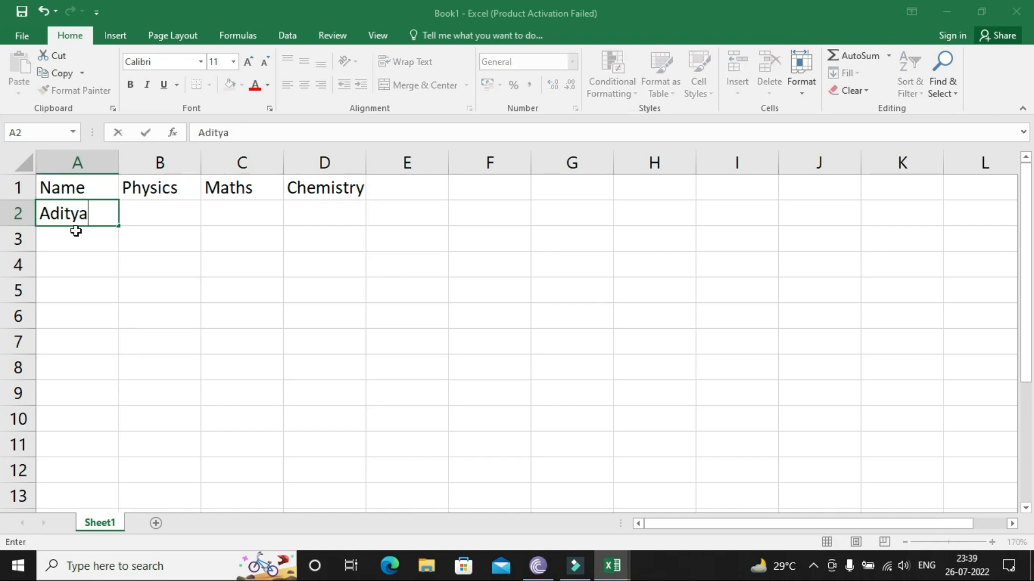
{"action": "left_click", "coordinate": [76, 231]}
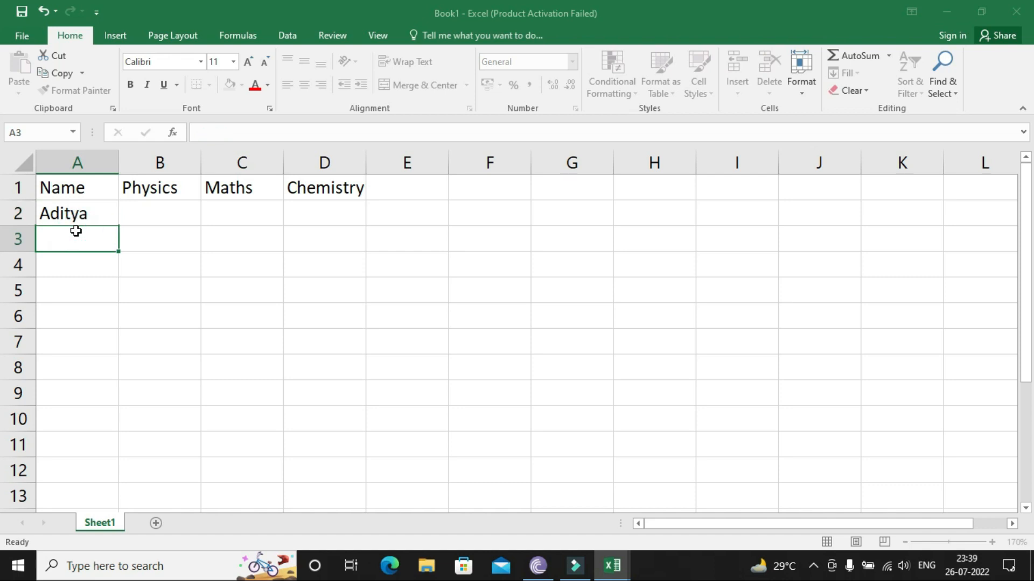
{"action": "type", "text": "Divya"}
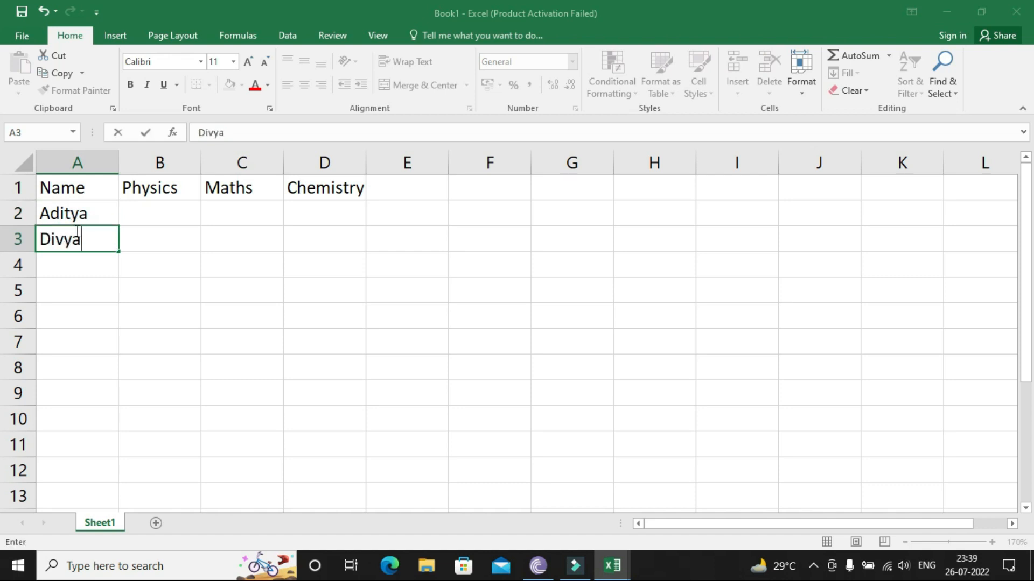
{"action": "left_click", "coordinate": [80, 265]}
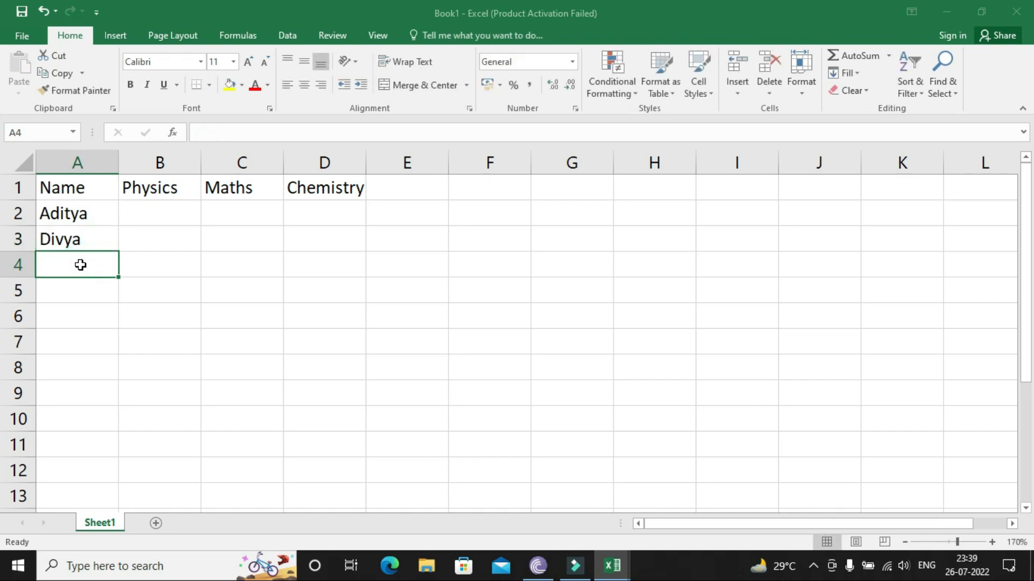
{"action": "type", "text": "Bhawesh"}
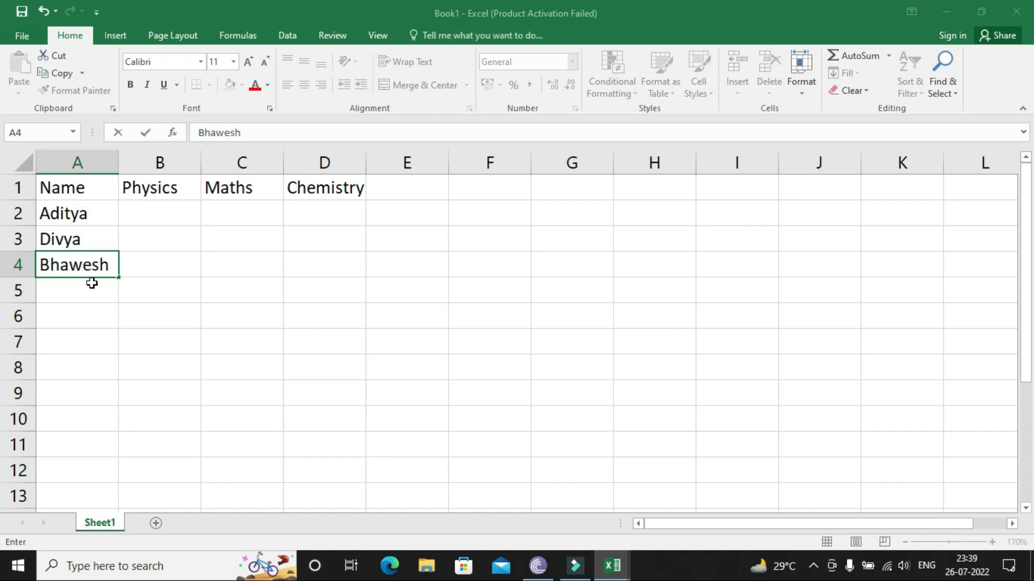
{"action": "left_click", "coordinate": [77, 289]}
{"action": "key", "text": "Return"}
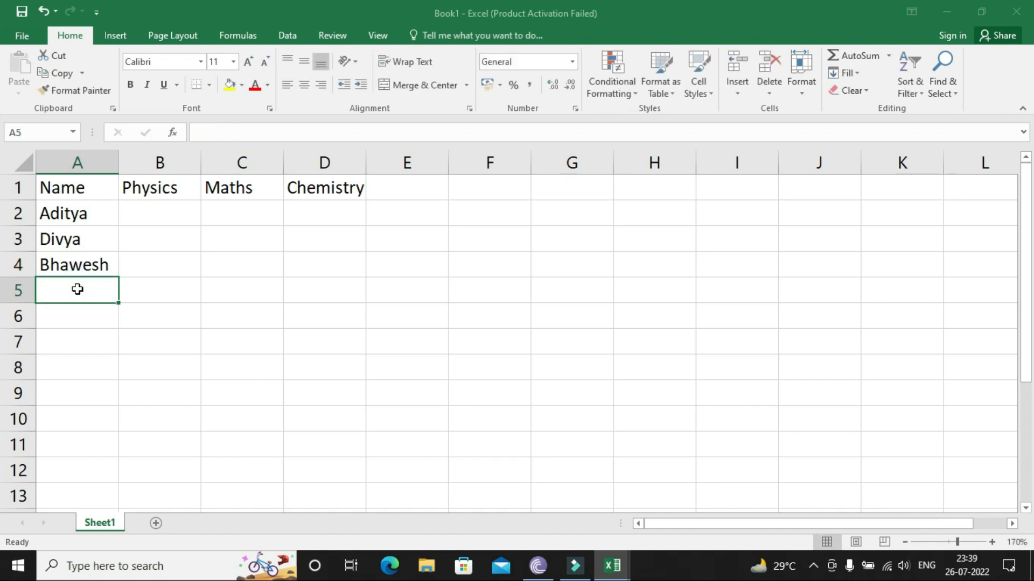
{"action": "type", "text": "Raj"}
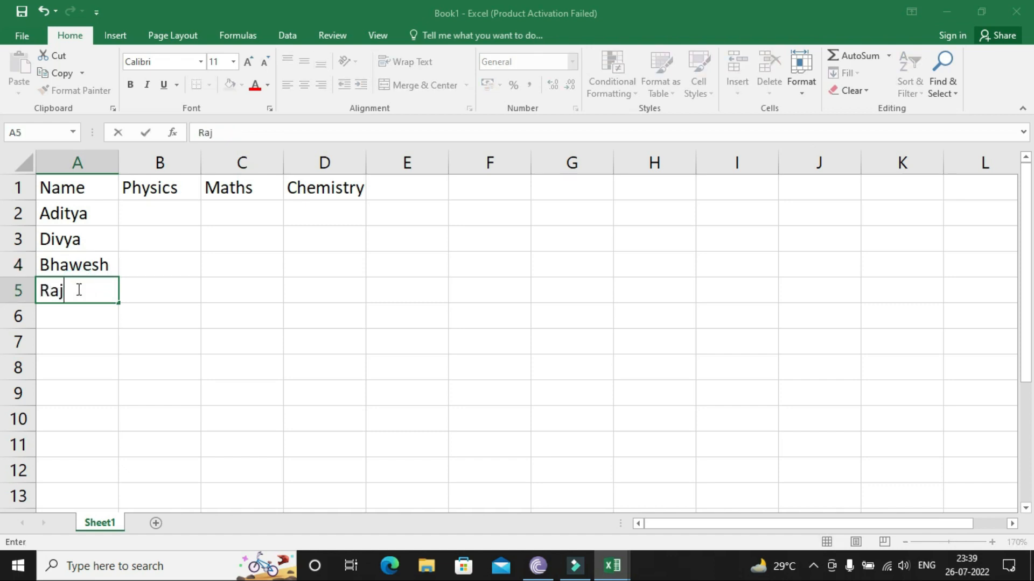
Enter the first student's marks in row 2: Physics 85, Maths 74 and Chemistry 49
{"action": "left_click", "coordinate": [166, 213]}
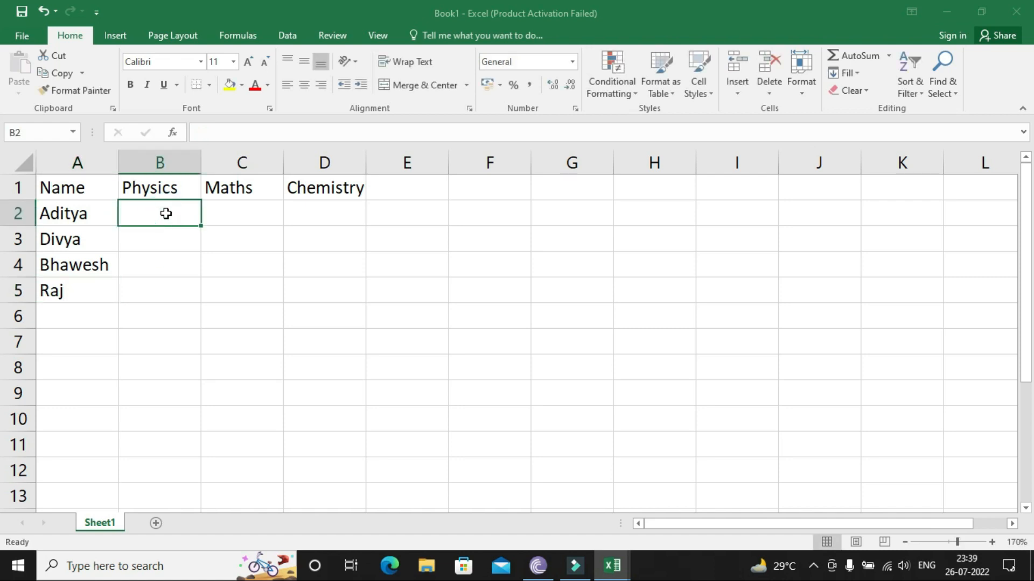
{"action": "type", "text": "85"}
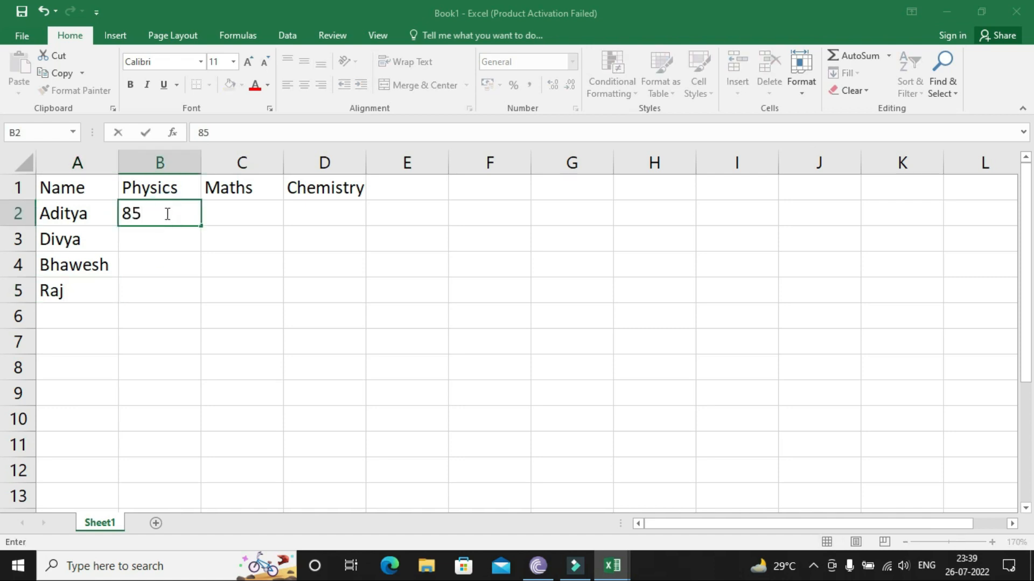
{"action": "left_click", "coordinate": [166, 213]}
{"action": "key", "text": "Tab"}
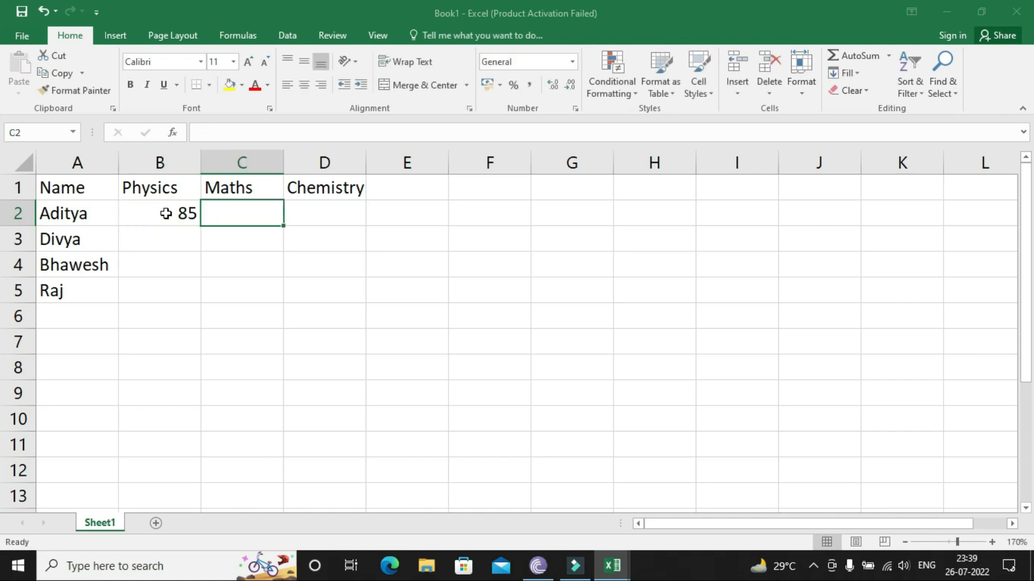
{"action": "type", "text": "74"}
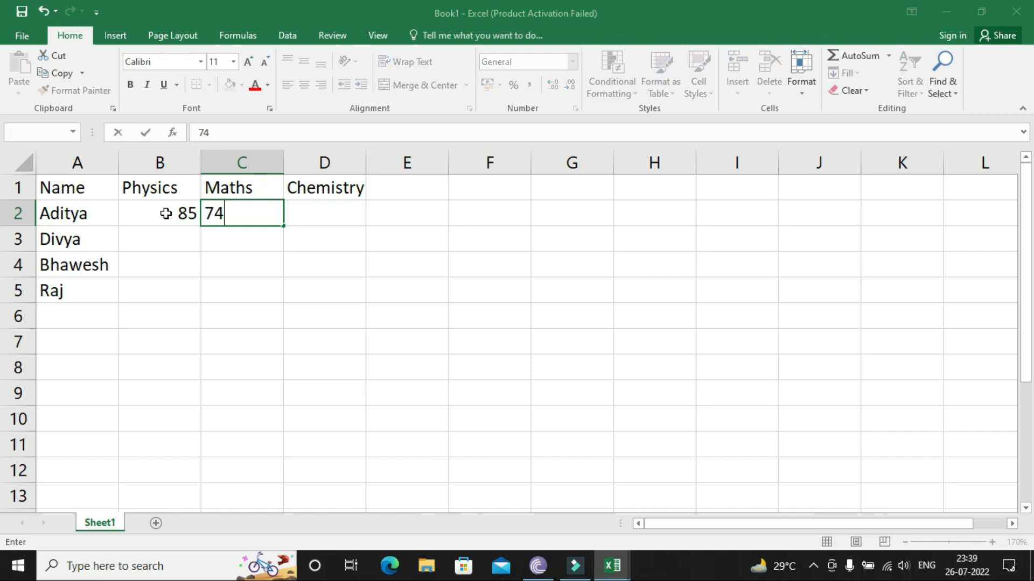
{"action": "key", "text": "Tab"}
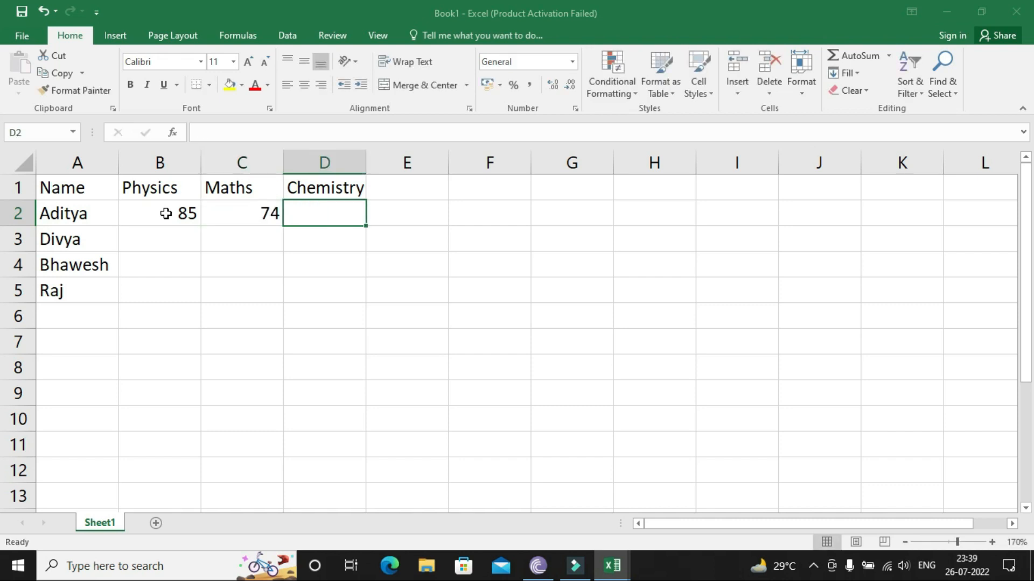
{"action": "type", "text": "49"}
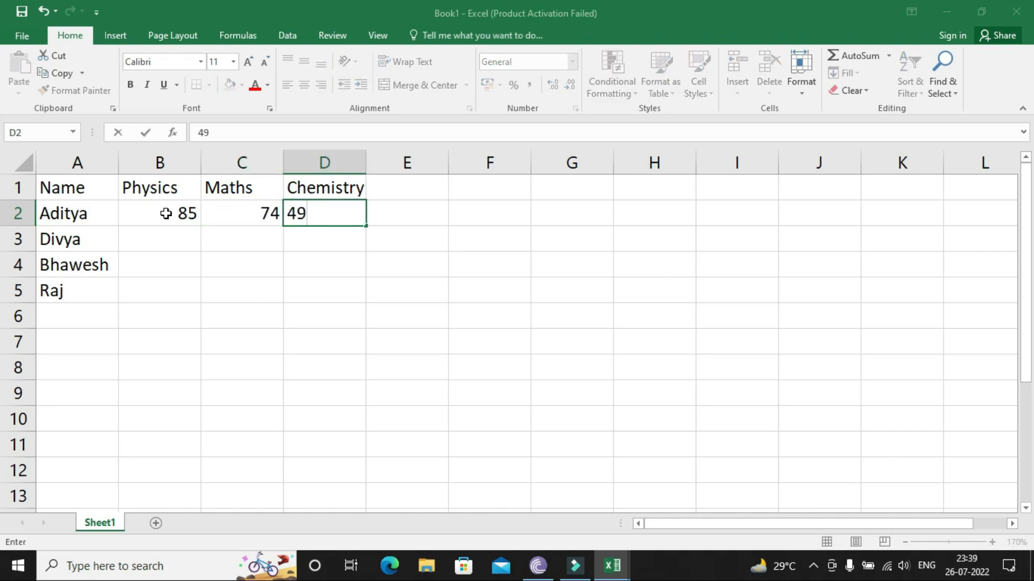
Enter the second student's marks in row 3: Physics 85, Maths 67 and Chemistry 95
{"action": "left_click", "coordinate": [146, 240]}
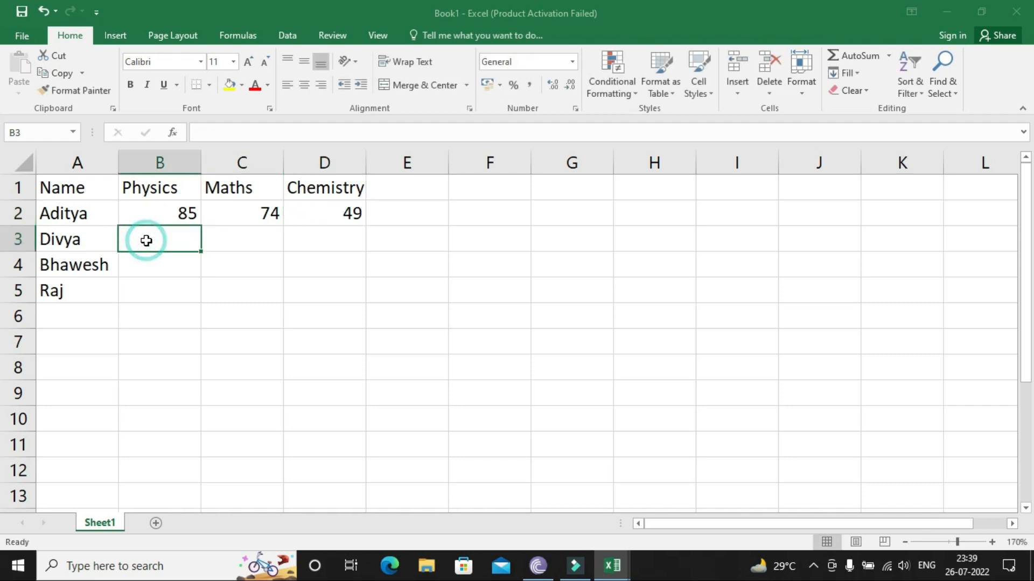
{"action": "type", "text": "85"}
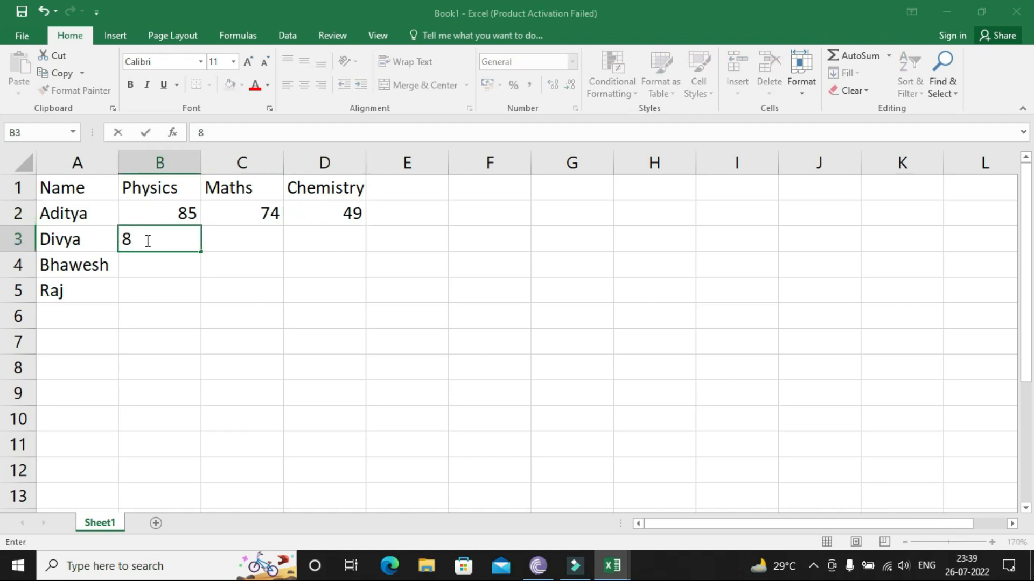
{"action": "key", "text": "ctrl+Return"}
{"action": "key", "text": "Tab"}
{"action": "type", "text": "67"}
{"action": "key", "text": "Tab"}
{"action": "type", "text": "95"}
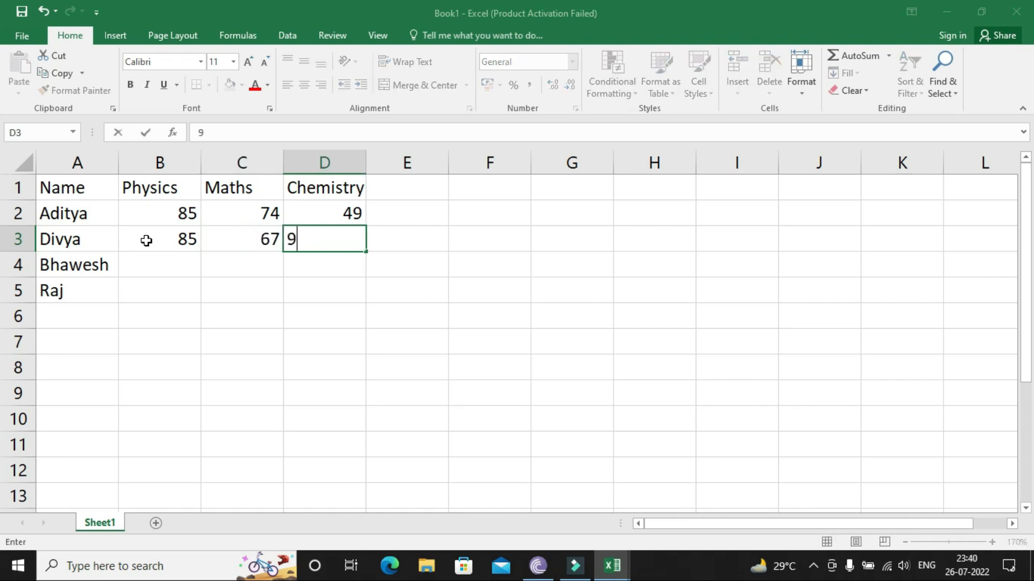
Enter the third student's marks in row 4: Physics 64, Maths 74 and Chemistry 68
{"action": "left_click", "coordinate": [139, 268]}
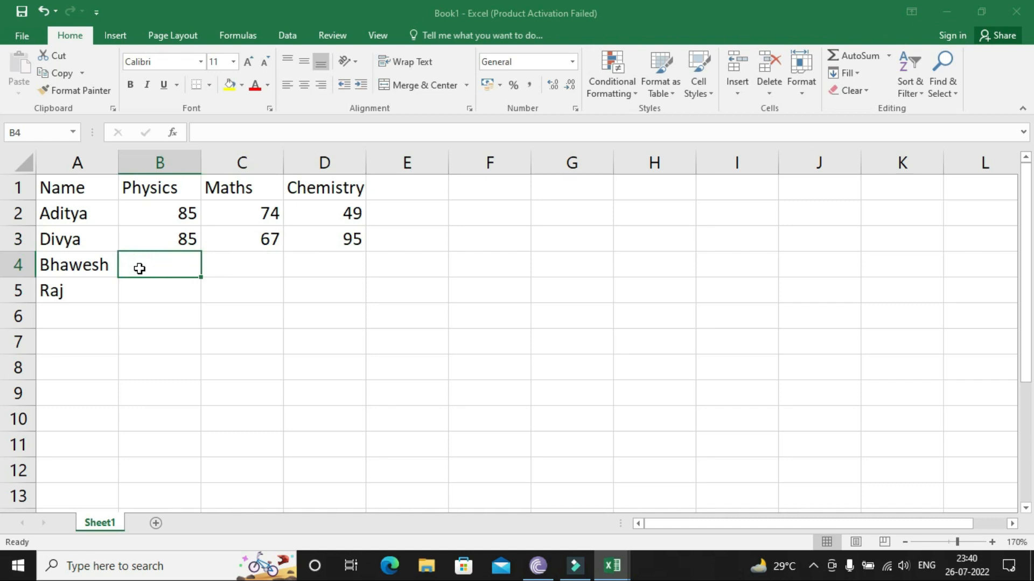
{"action": "type", "text": "64"}
{"action": "key", "text": "Tab"}
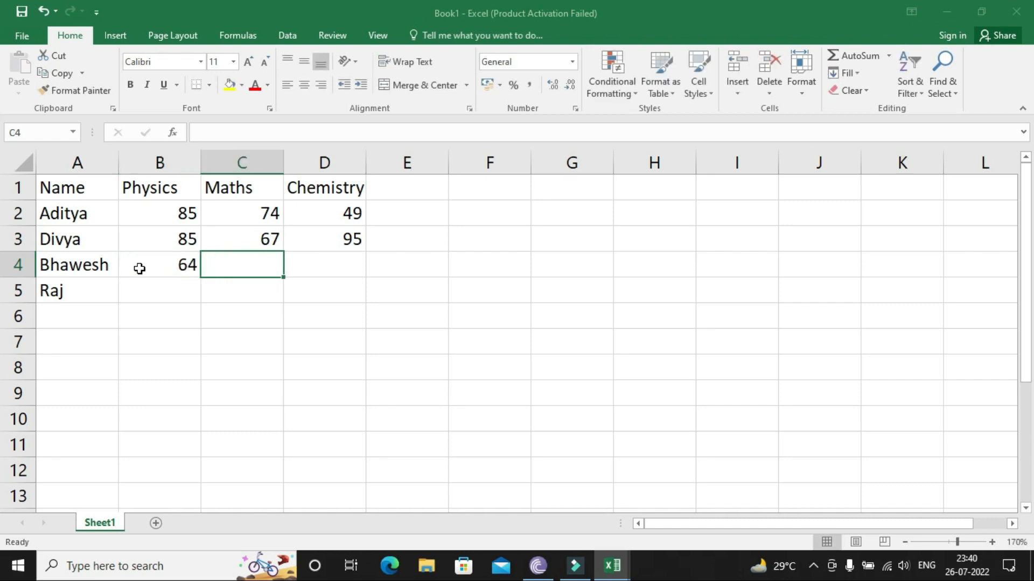
{"action": "type", "text": "74"}
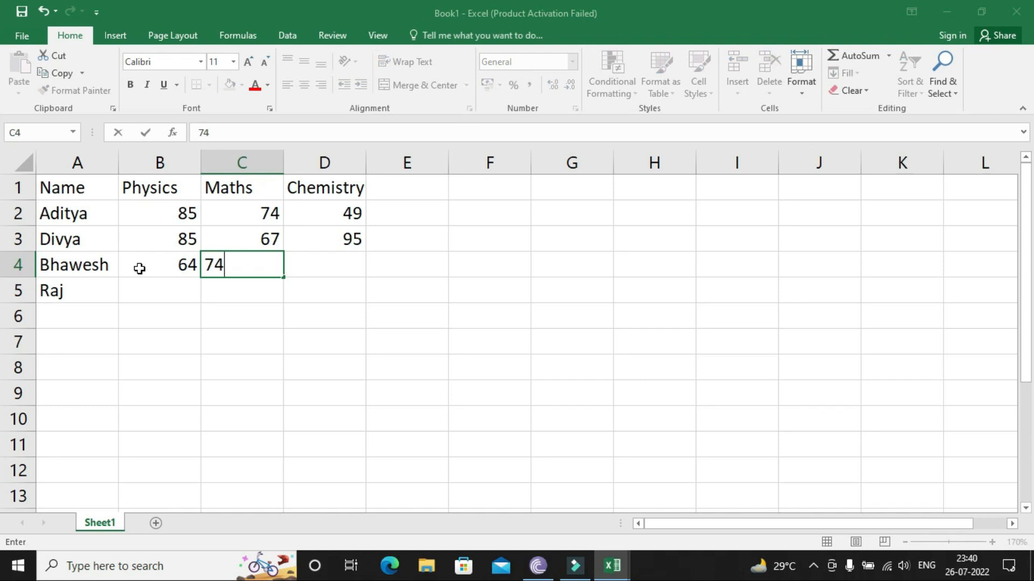
{"action": "key", "text": "Tab"}
{"action": "type", "text": "68"}
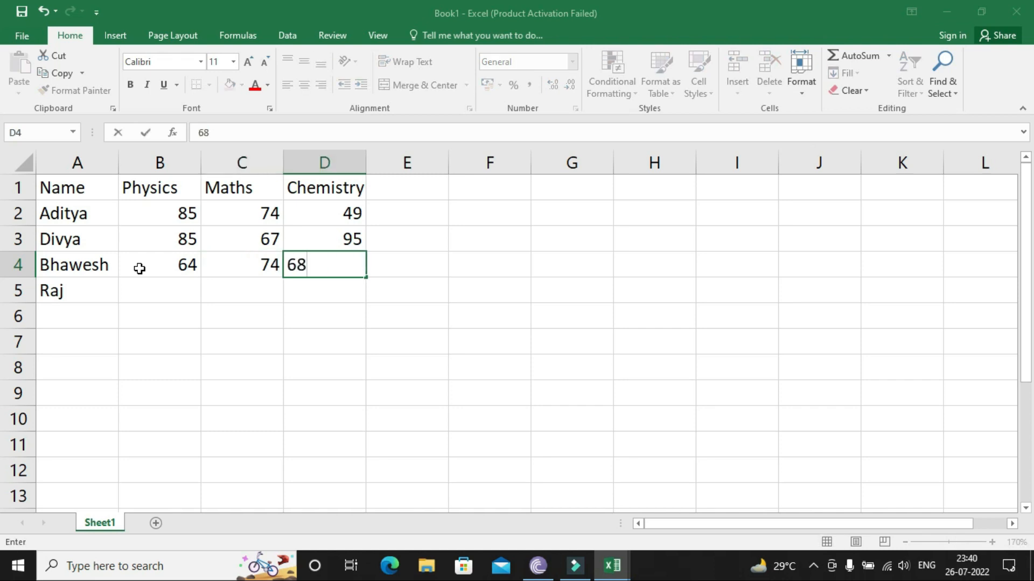
Enter the fourth student's marks in row 5: Physics 91, Maths 82 and Chemistry 73
{"action": "left_click", "coordinate": [157, 303]}
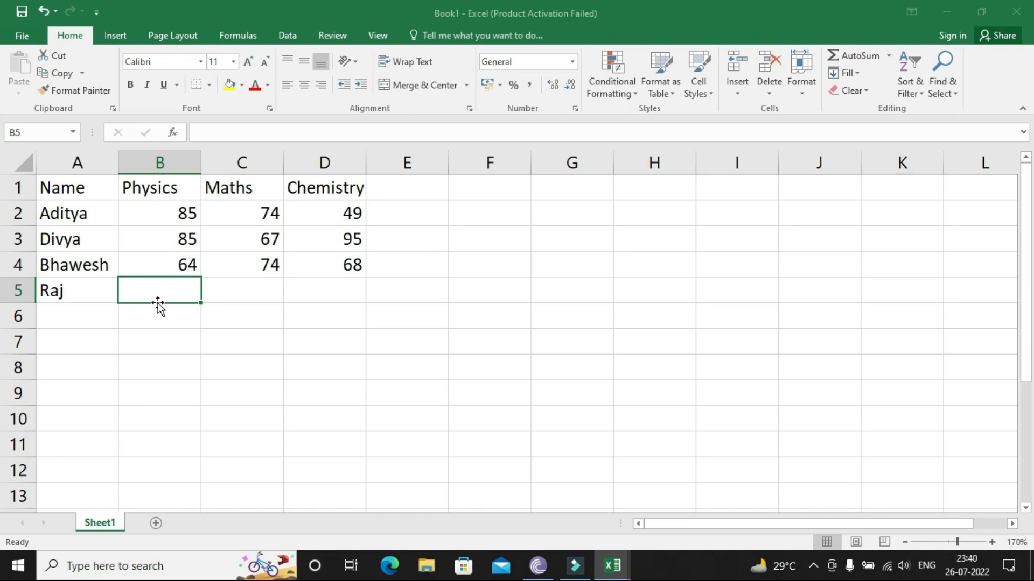
{"action": "type", "text": "91"}
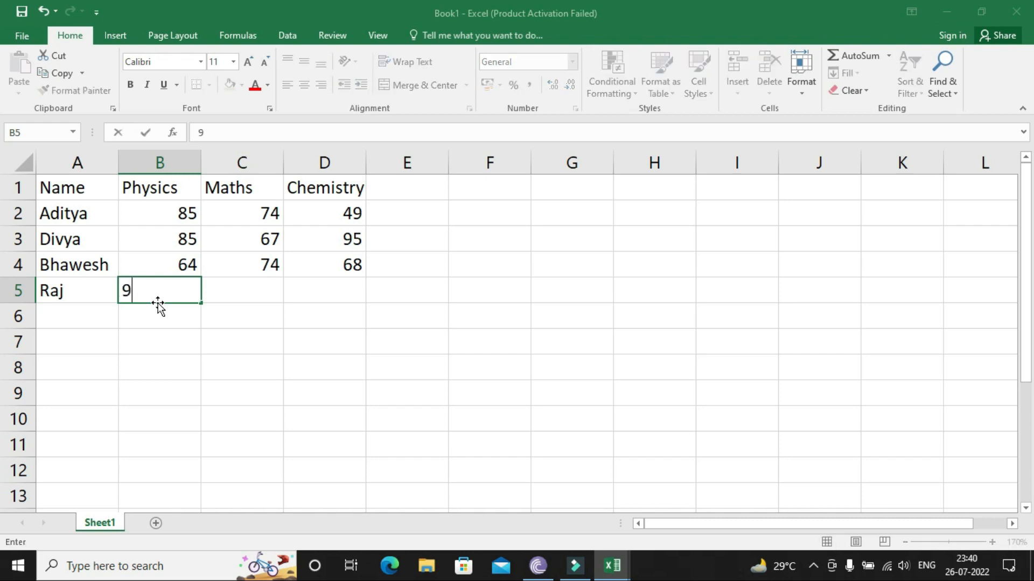
{"action": "key", "text": "Tab"}
{"action": "type", "text": "82"}
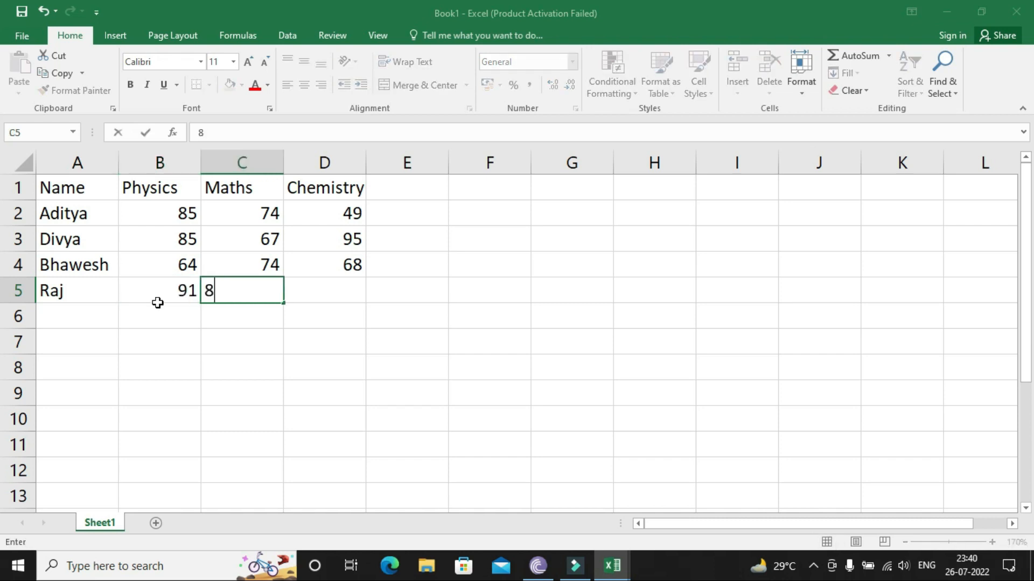
{"action": "key", "text": "Tab"}
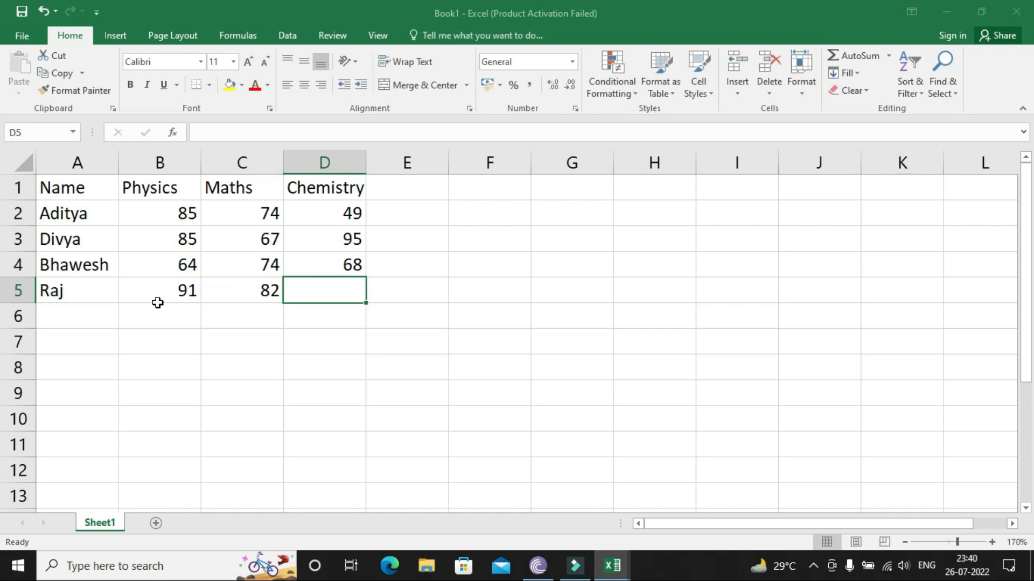
{"action": "type", "text": "73"}
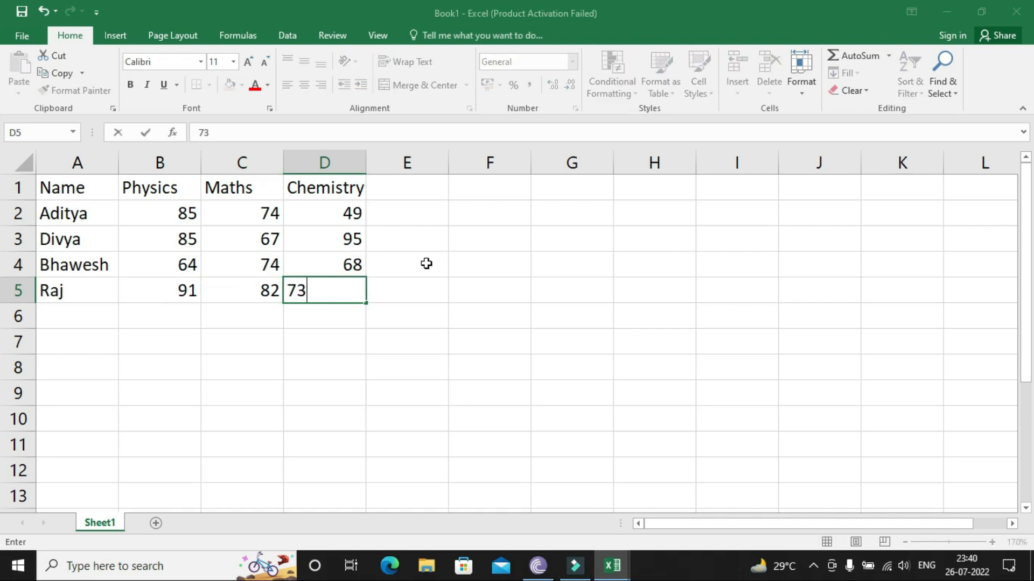
{"action": "left_click", "coordinate": [425, 289]}
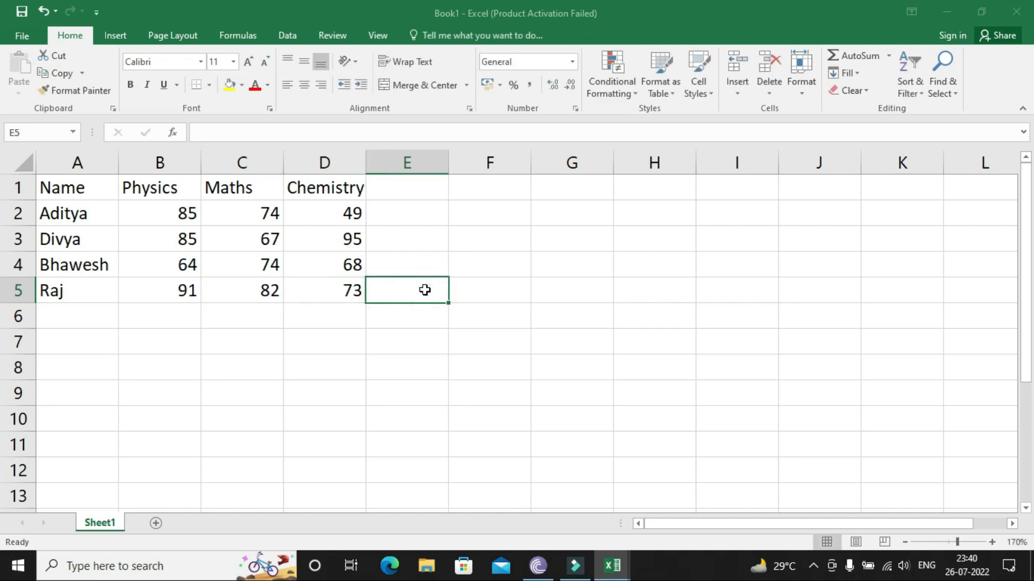
{"action": "left_click", "coordinate": [75, 191]}
{"action": "left_click", "coordinate": [76, 162]}
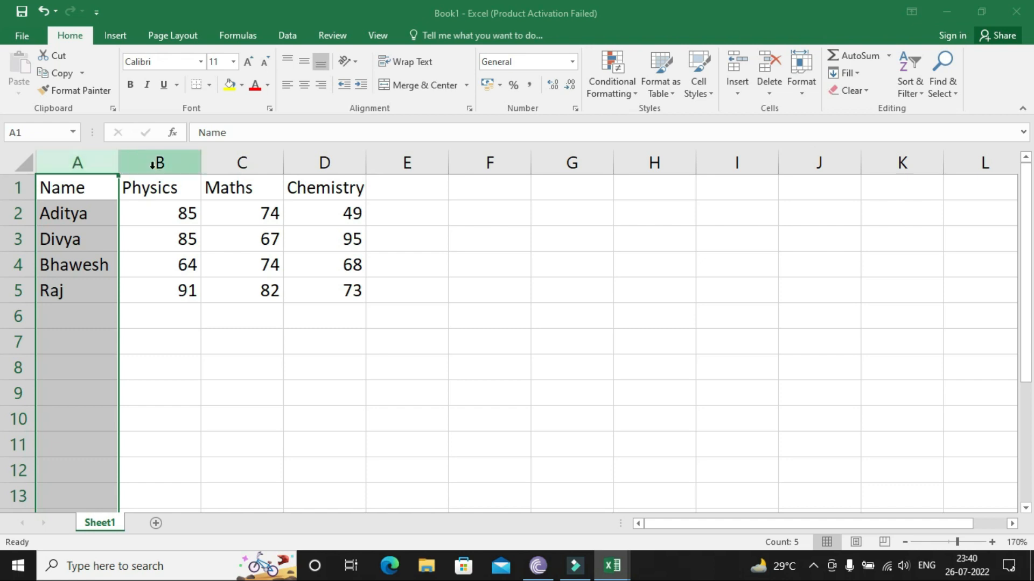
{"action": "left_click", "coordinate": [169, 163]}
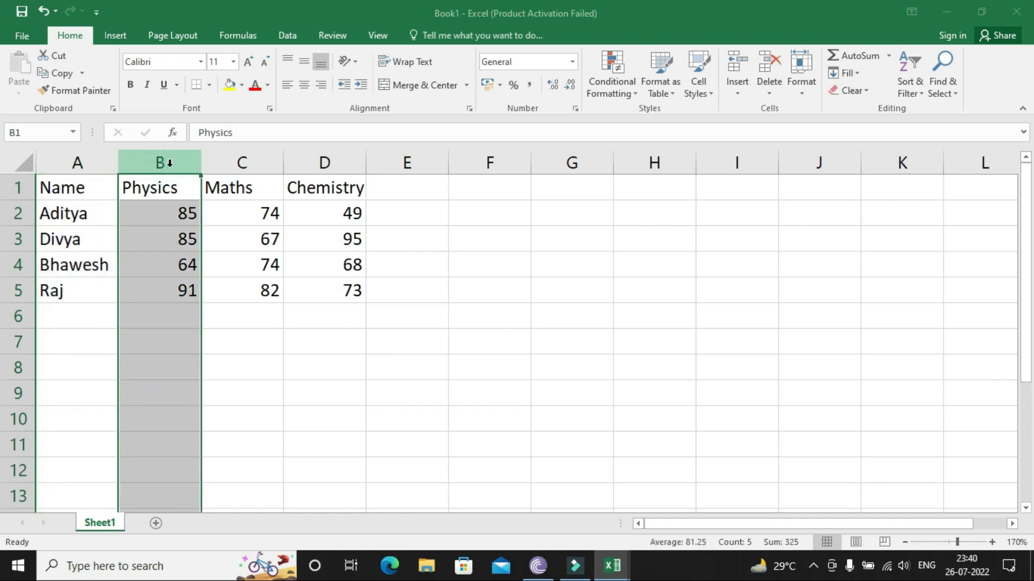
{"action": "left_click", "coordinate": [236, 162]}
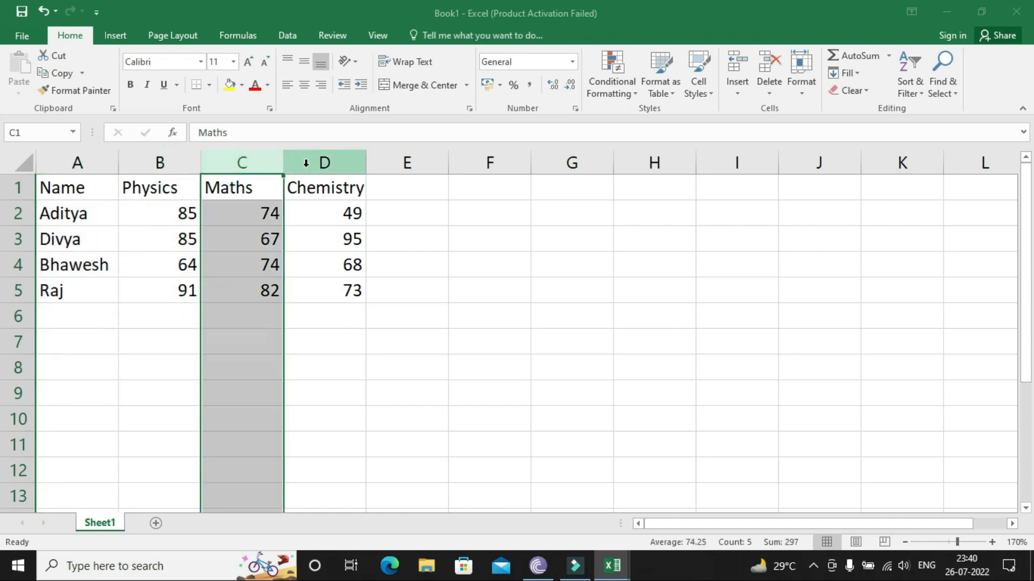
{"action": "left_click", "coordinate": [325, 163]}
Add the column header Total in cell E1, beside the Chemistry header
{"action": "left_click", "coordinate": [404, 193]}
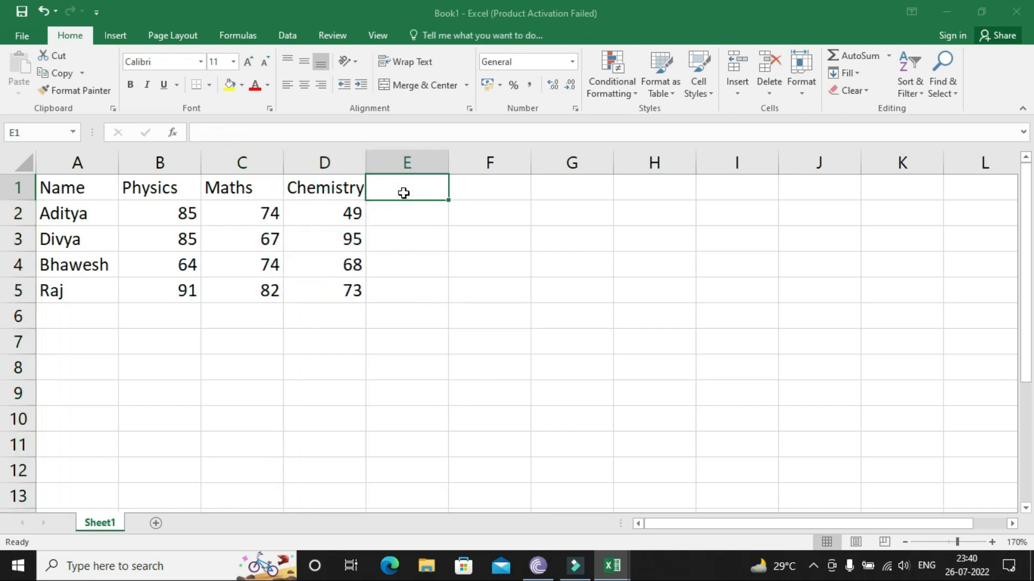
{"action": "type", "text": "To"}
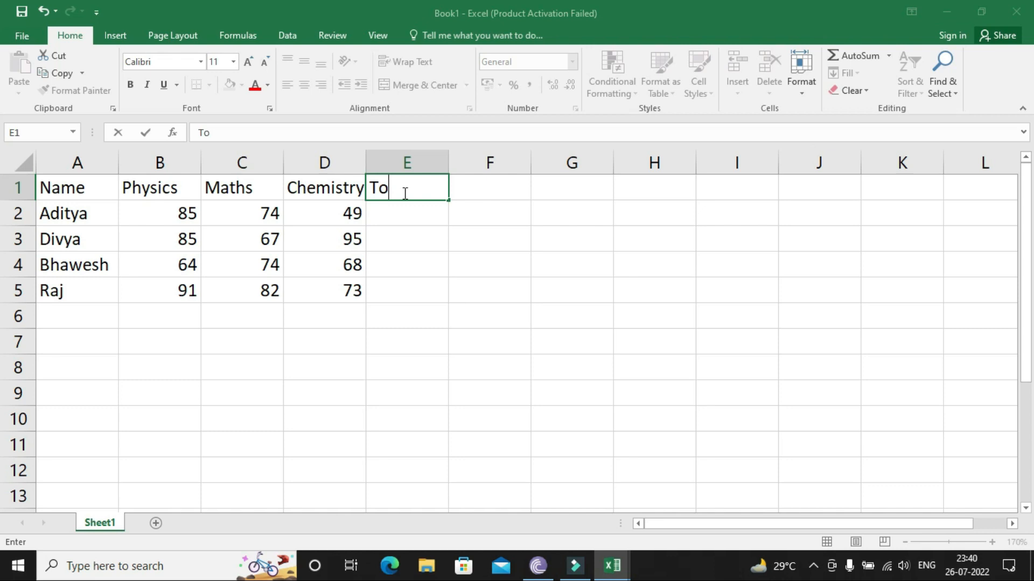
{"action": "type", "text": "tal"}
Calculate the first student's total in E2 with the formula =B2+C2+D2
{"action": "left_click", "coordinate": [420, 210]}
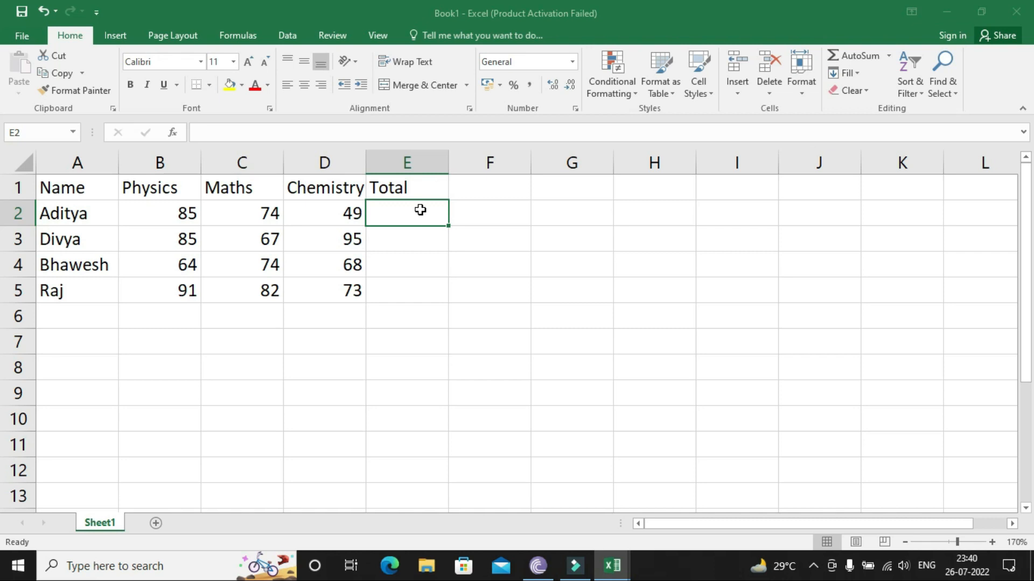
{"action": "type", "text": "="}
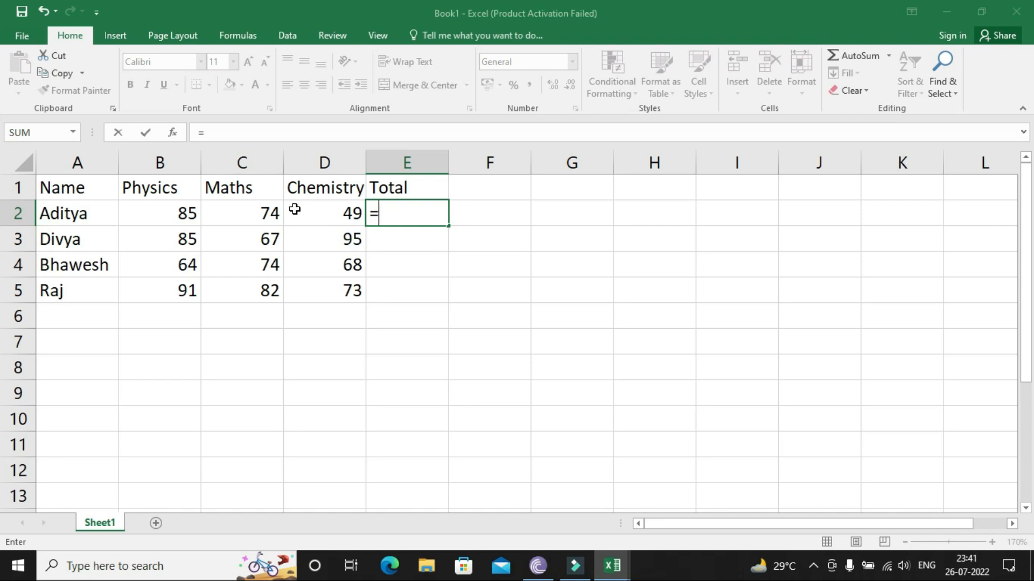
{"action": "left_click", "coordinate": [177, 215]}
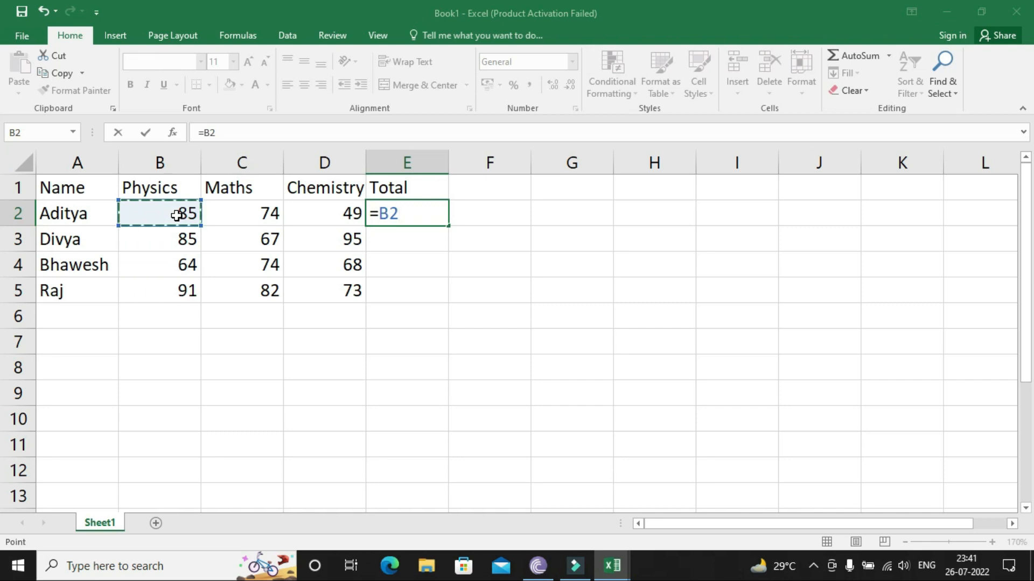
{"action": "type", "text": "+"}
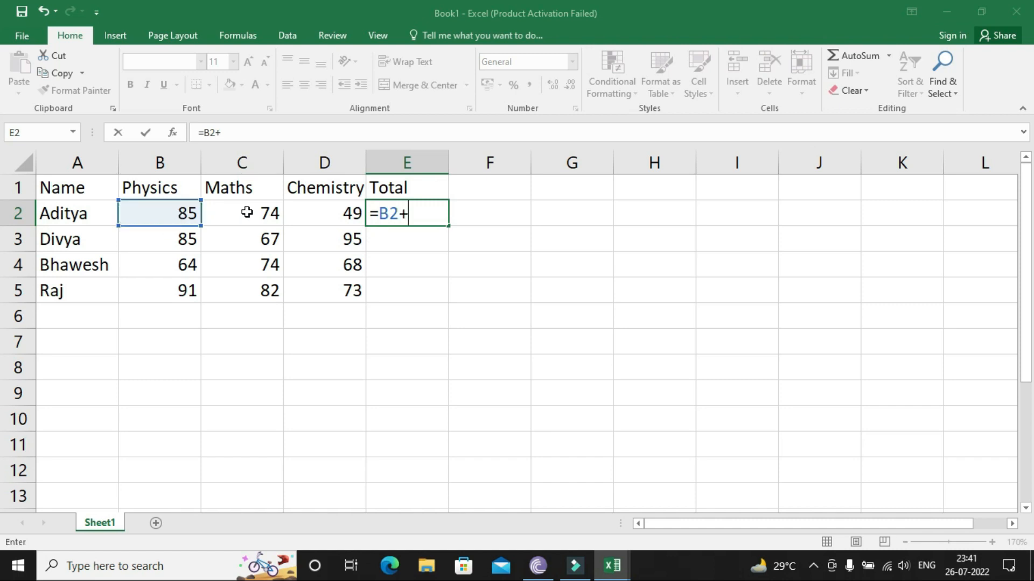
{"action": "left_click", "coordinate": [247, 212]}
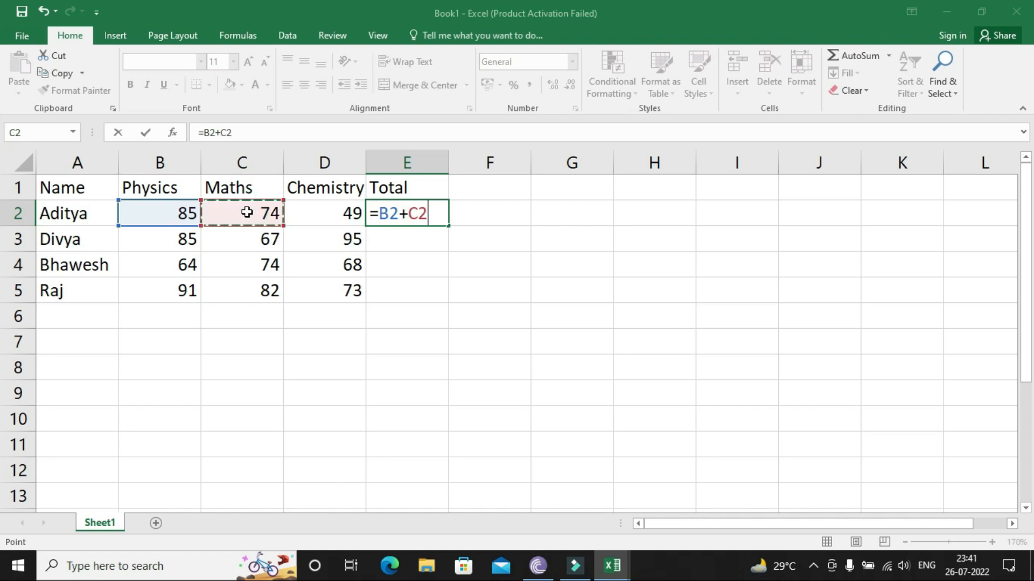
{"action": "type", "text": "+"}
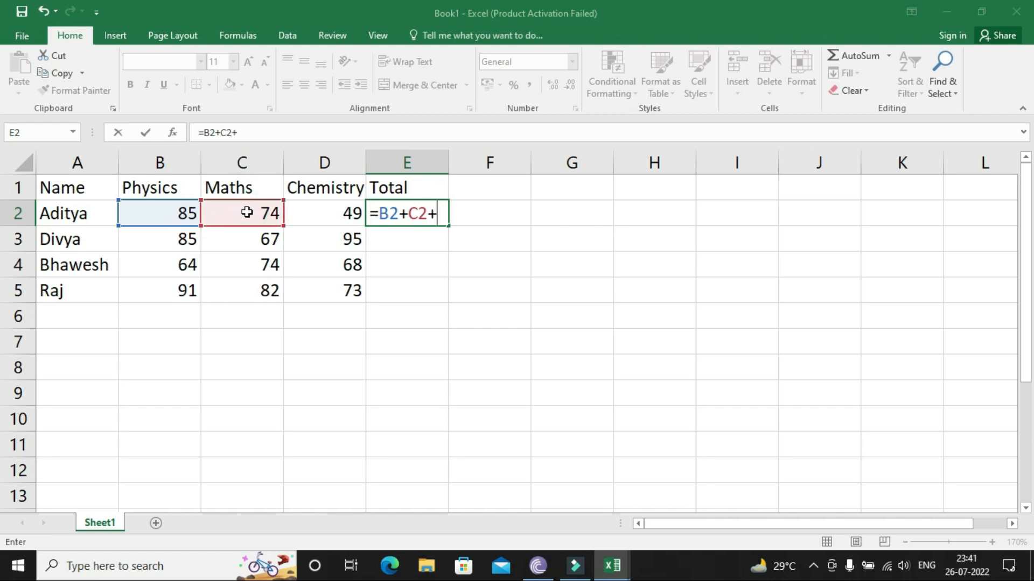
{"action": "left_click", "coordinate": [323, 213]}
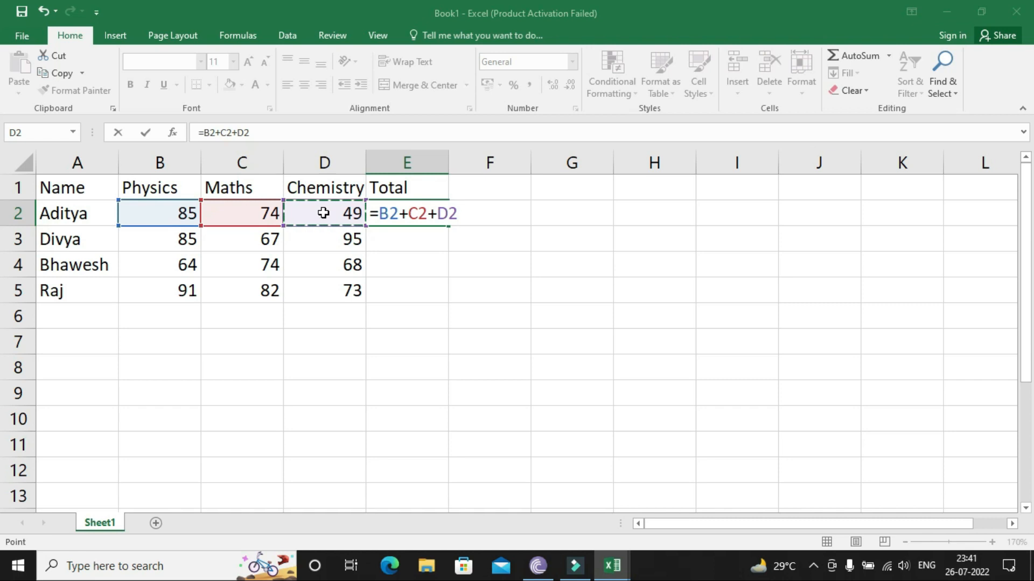
{"action": "key", "text": "Return"}
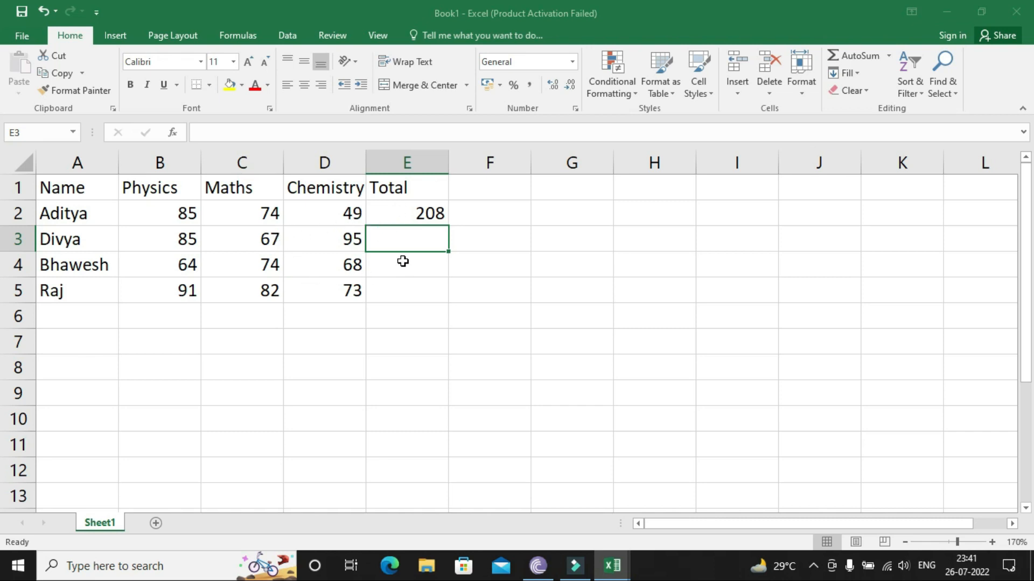
Copy the total formula from E2 down through E5 for the remaining students
{"action": "left_click", "coordinate": [414, 216]}
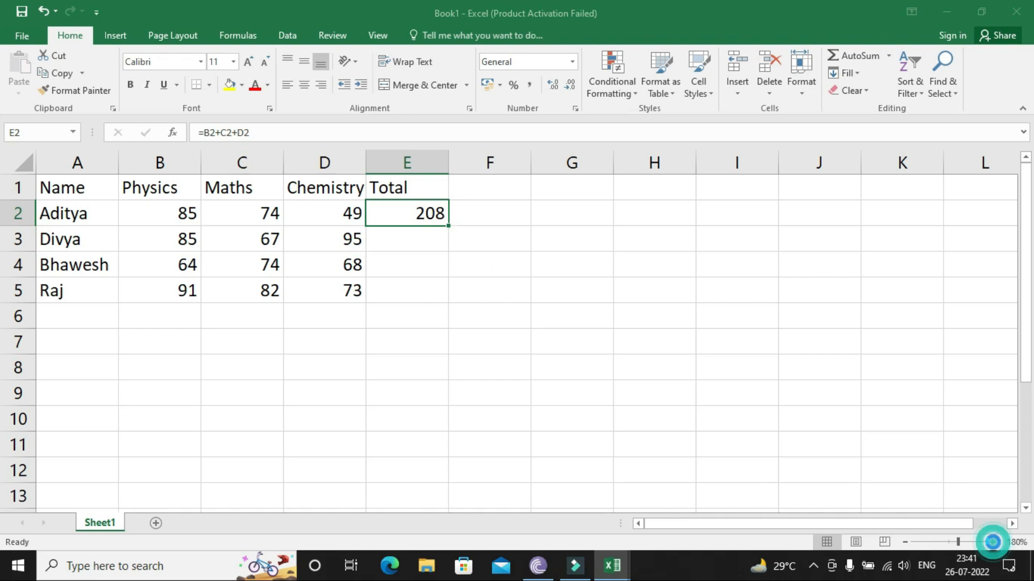
{"action": "left_click", "coordinate": [991, 542]}
{"action": "left_click", "coordinate": [991, 542]}
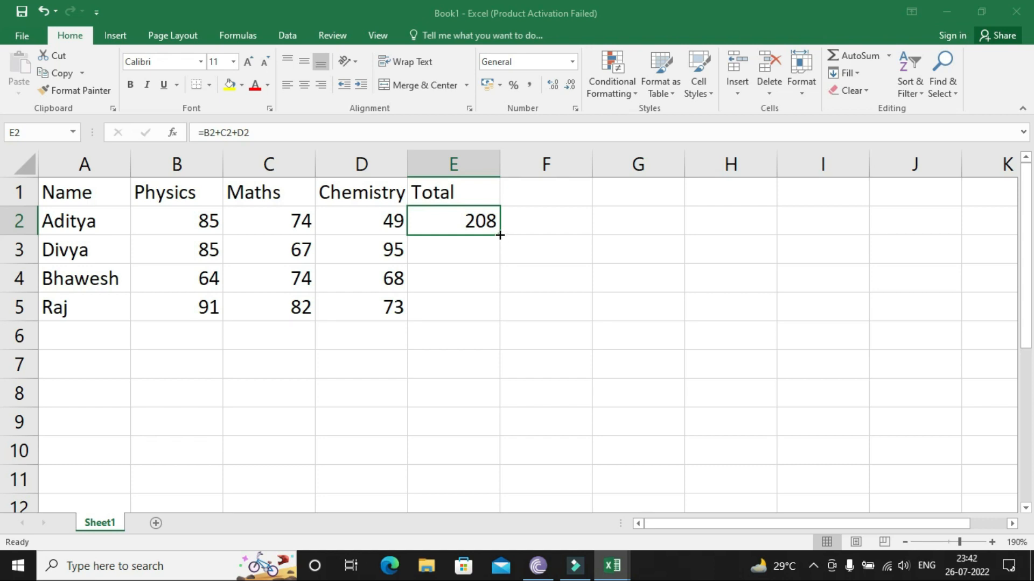
{"action": "left_click_drag", "start_coordinate": [500, 235], "coordinate": [494, 314]}
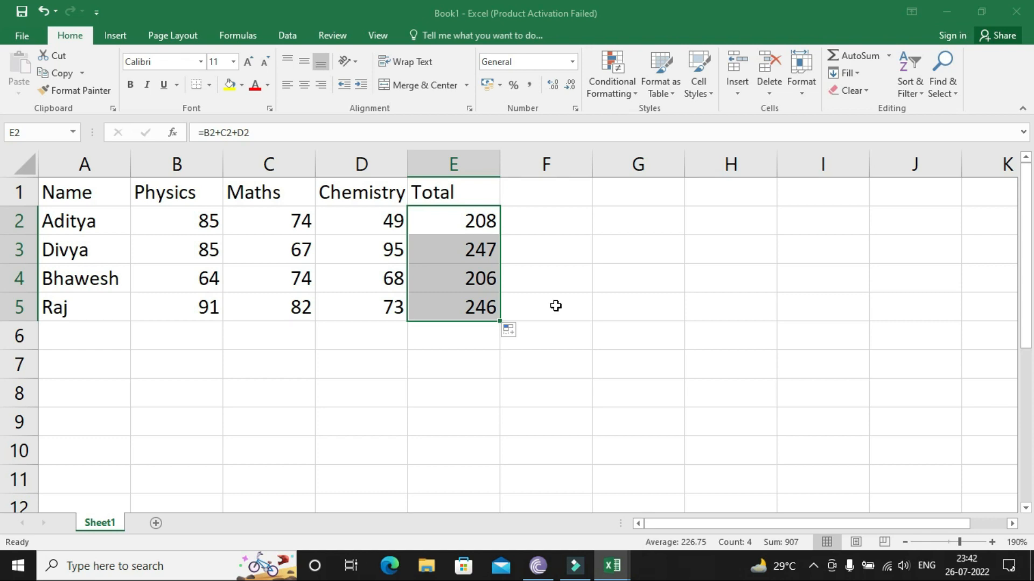
Add the column header Average in cell F1, beside the Total header
{"action": "left_click", "coordinate": [534, 189]}
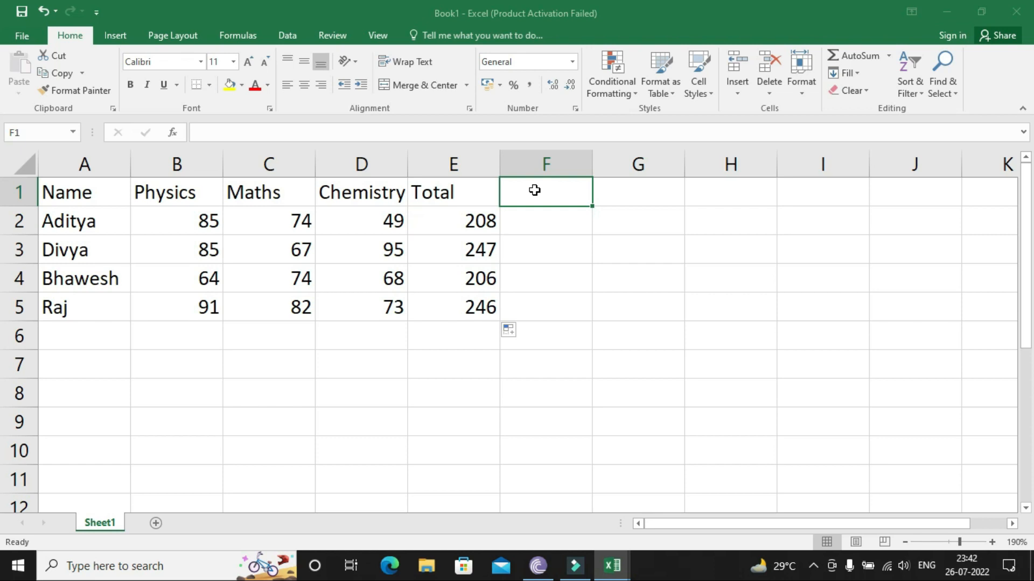
{"action": "type", "text": "Av"}
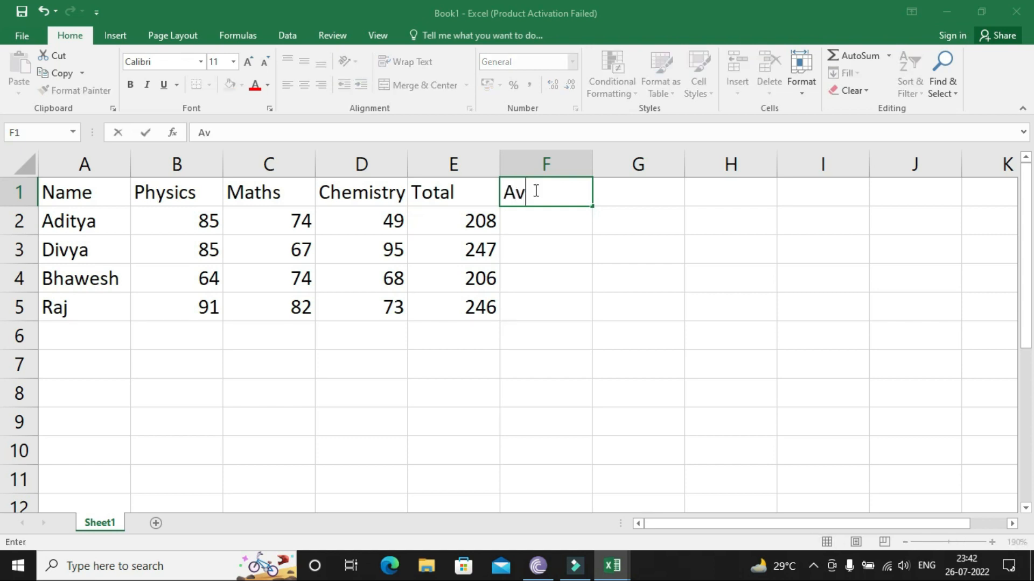
{"action": "type", "text": "erage"}
{"action": "key", "text": "Return"}
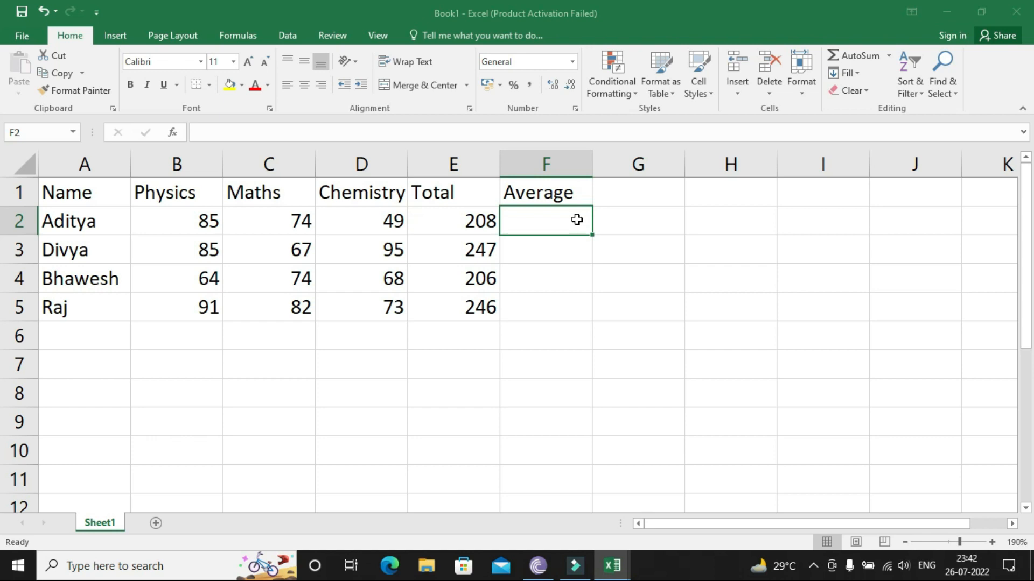
Calculate the first student's average in F2 with the formula =E2/3
{"action": "type", "text": "="}
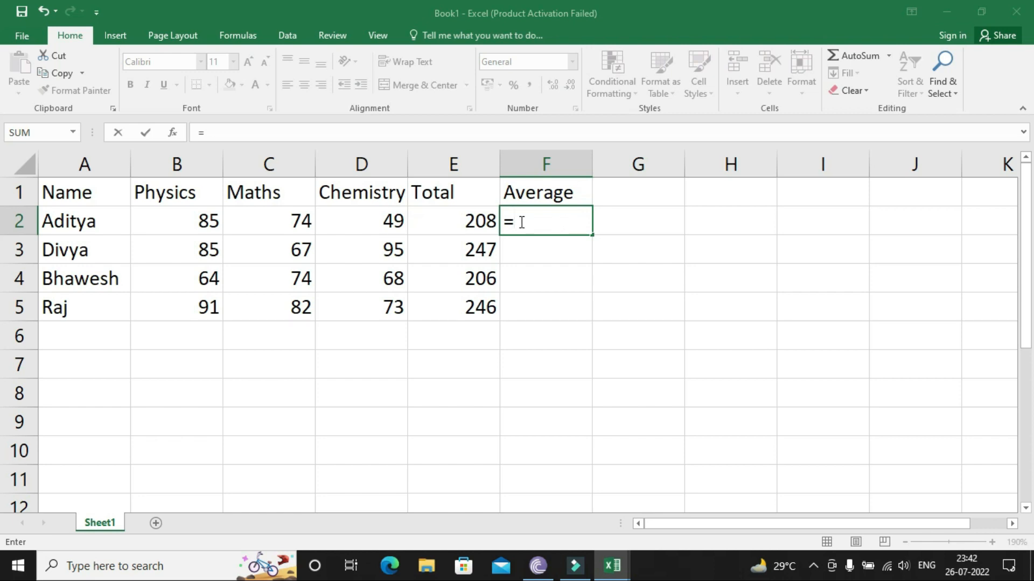
{"action": "left_click", "coordinate": [477, 220]}
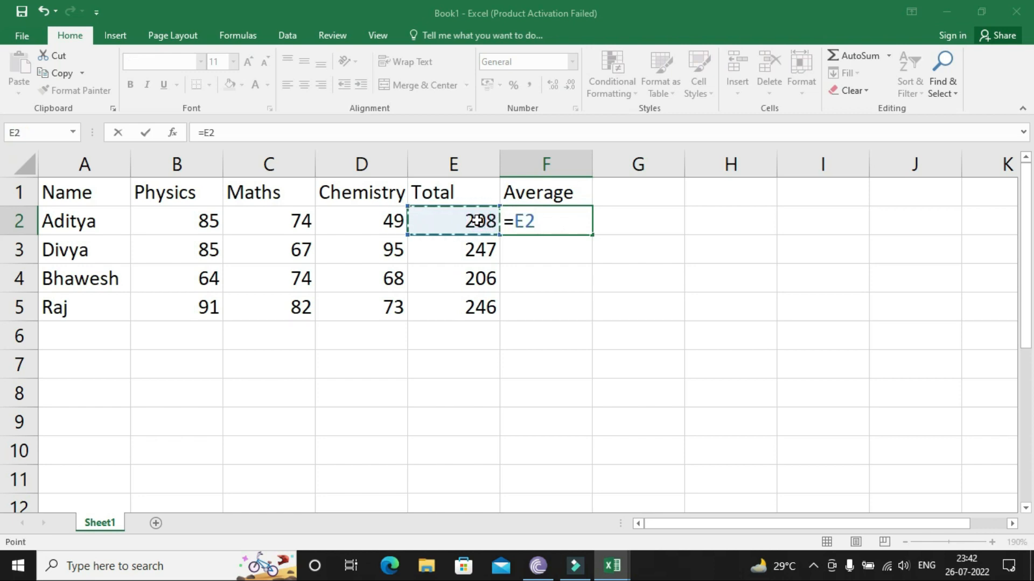
{"action": "type", "text": "/"}
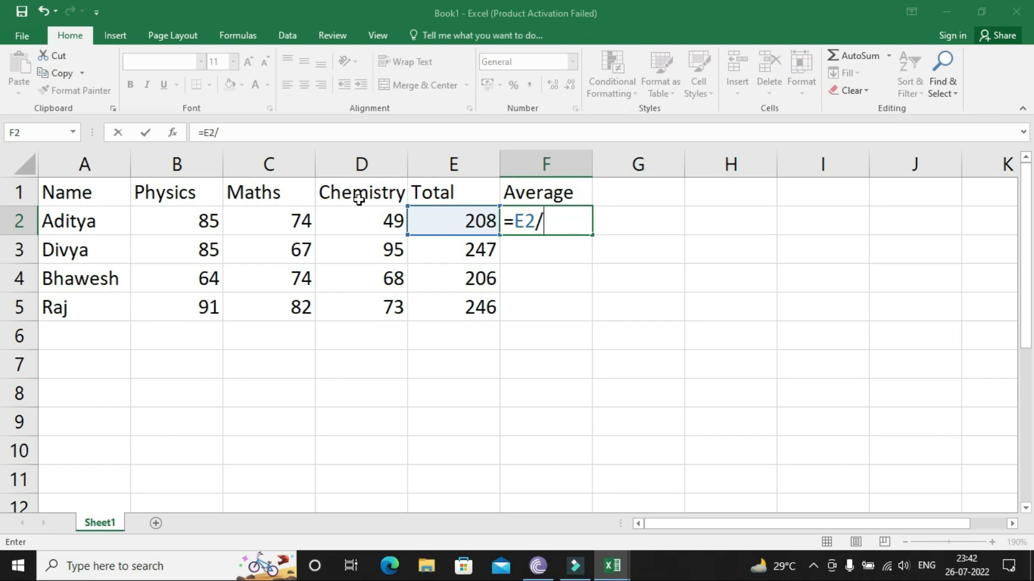
{"action": "type", "text": "3"}
{"action": "key", "text": "Return"}
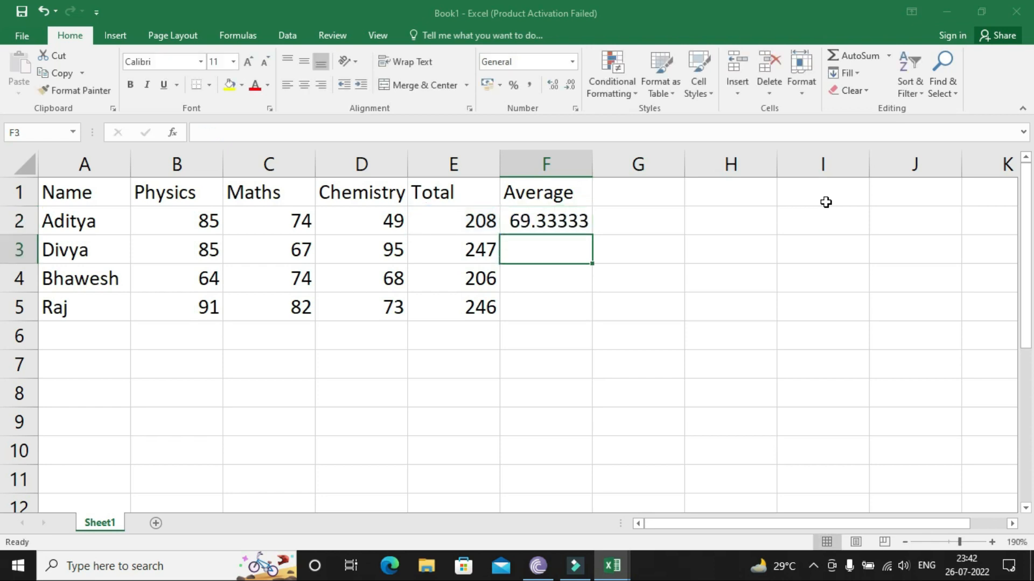
Copy the average formula from F2 down through F5 for the remaining students
{"action": "left_click", "coordinate": [551, 217]}
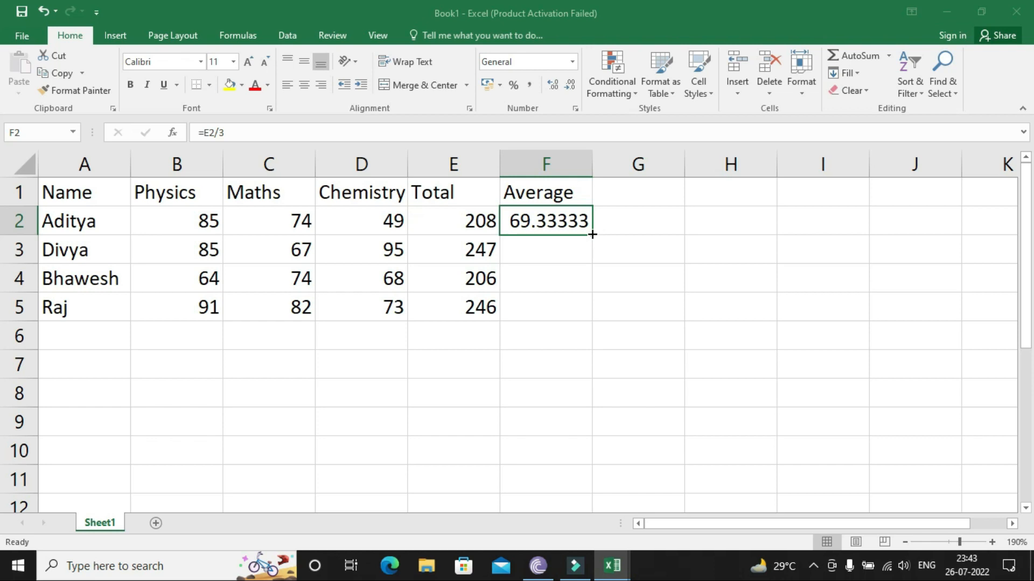
{"action": "left_click_drag", "start_coordinate": [593, 235], "coordinate": [586, 325]}
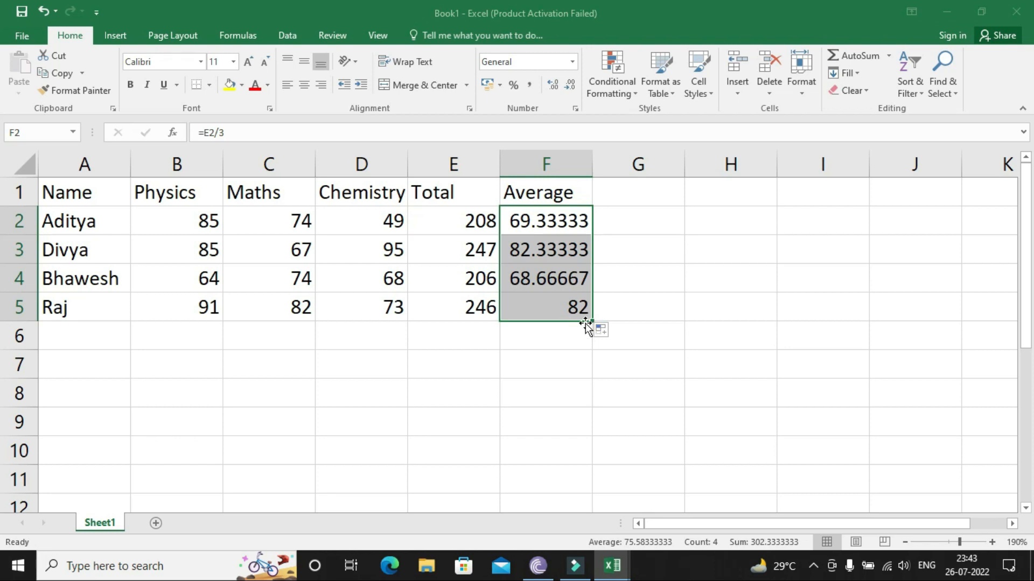
{"action": "left_click", "coordinate": [462, 395]}
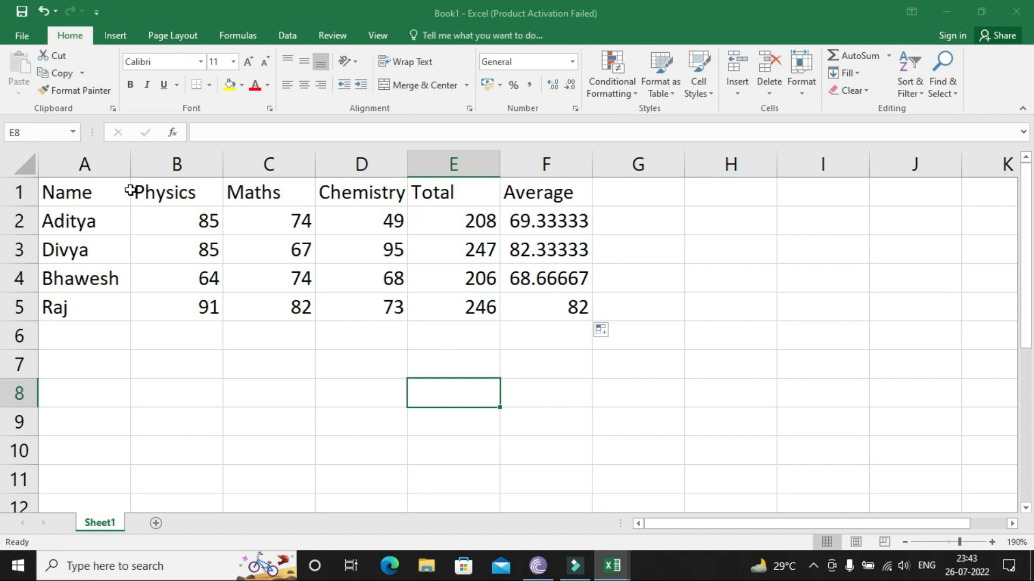
{"action": "left_click", "coordinate": [17, 193]}
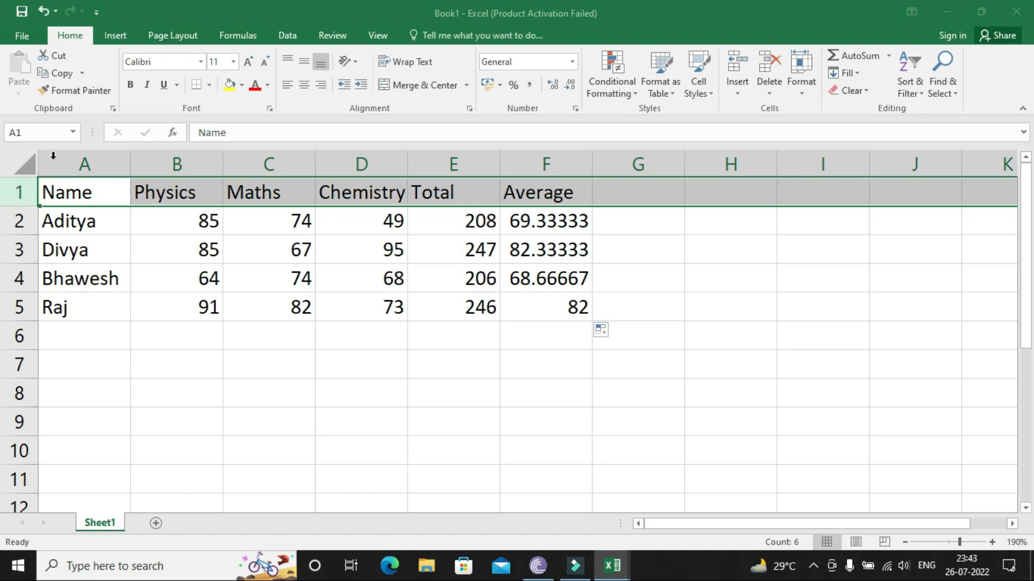
{"action": "left_click", "coordinate": [65, 160]}
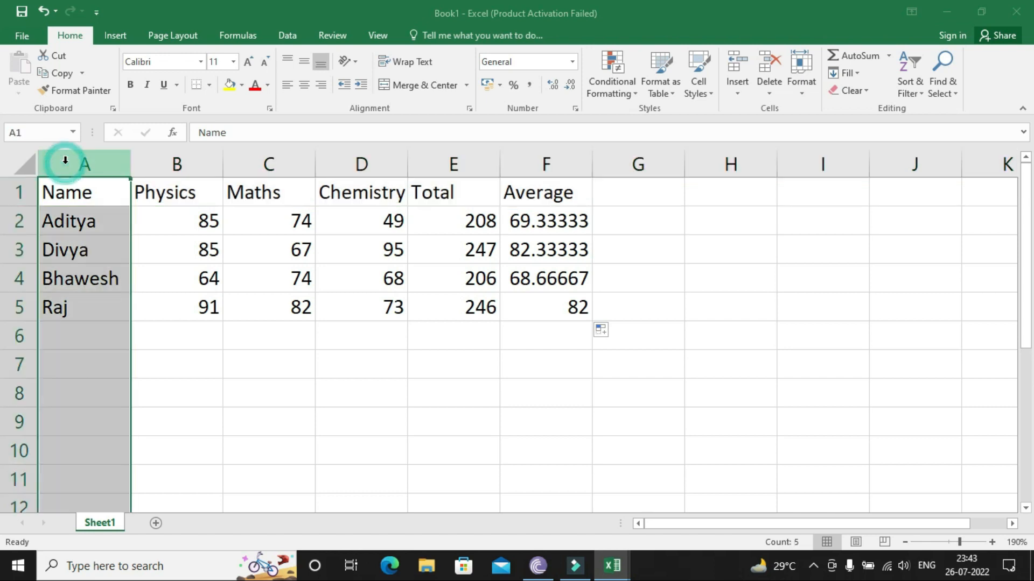
{"action": "left_click", "coordinate": [24, 190]}
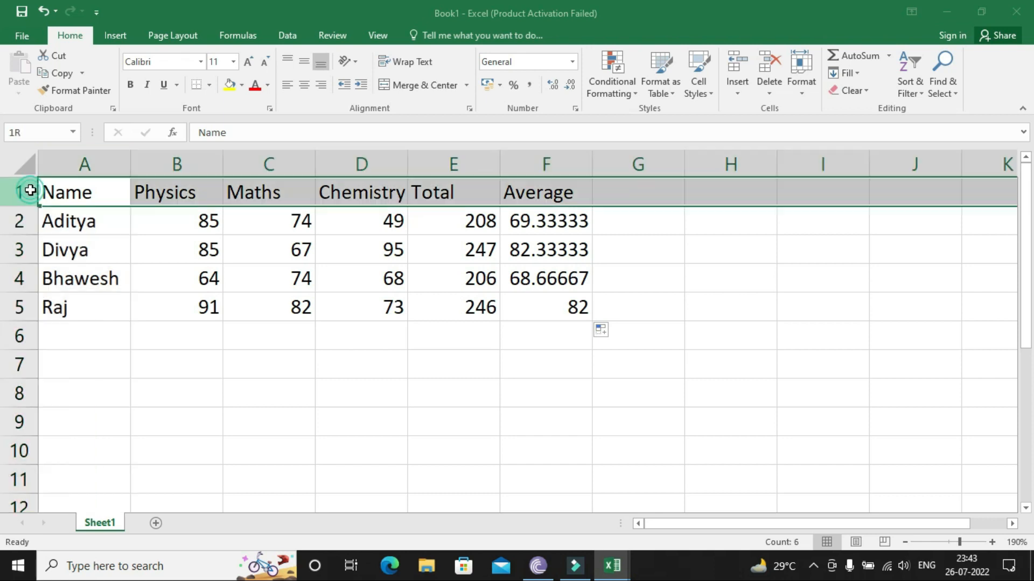
Set the font colour of the Physics header in B1 to the standard red
{"action": "left_click", "coordinate": [154, 186]}
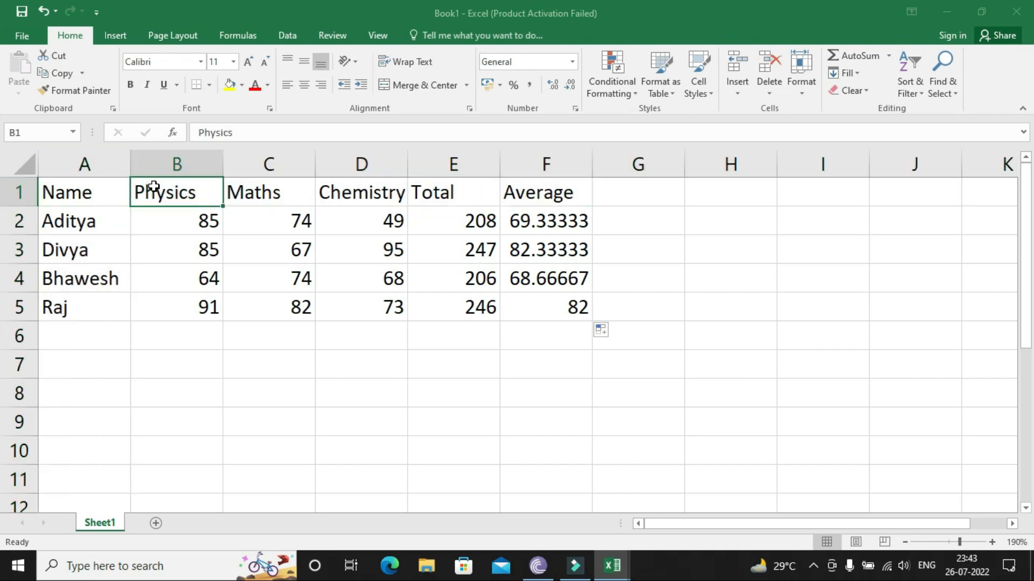
{"action": "left_click", "coordinate": [268, 86]}
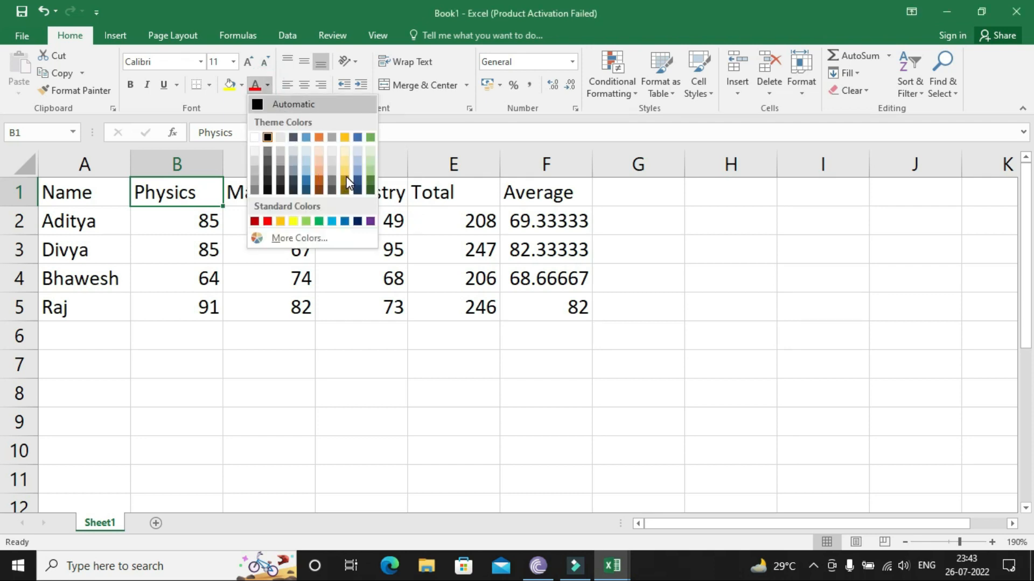
{"action": "left_click", "coordinate": [268, 221]}
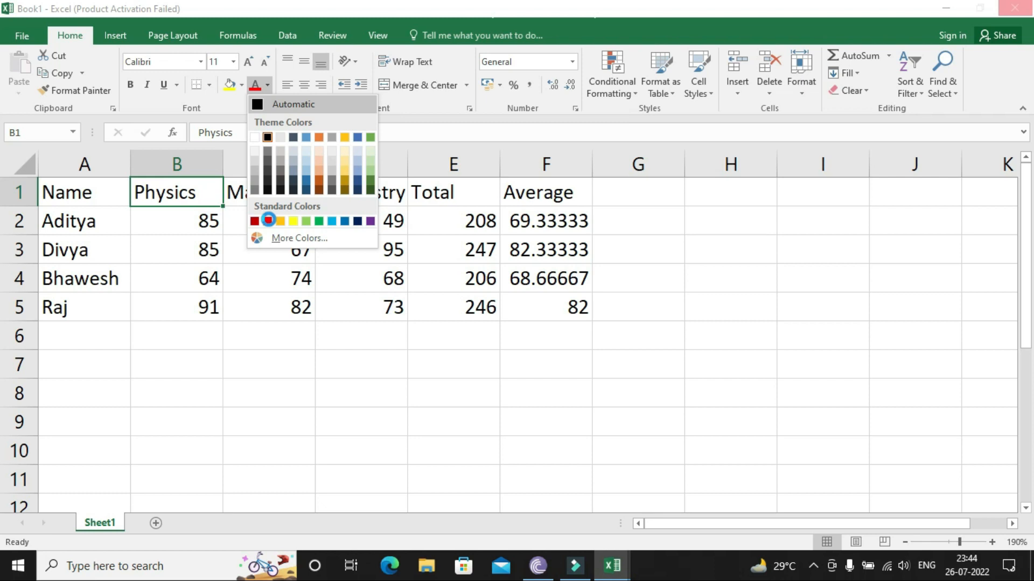
{"action": "left_click", "coordinate": [268, 221]}
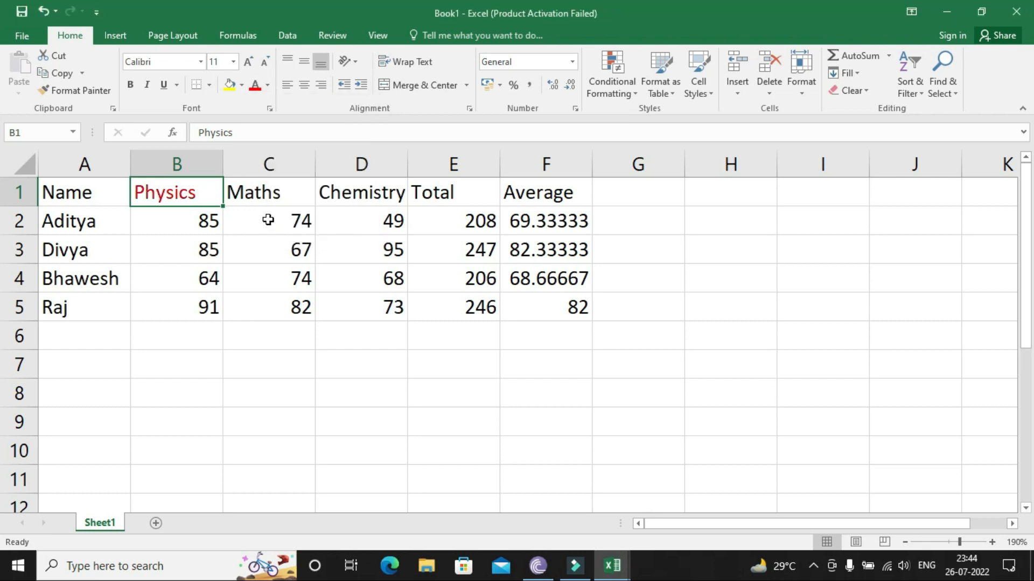
Set the font colour of the Maths header in C1 to standard green and the Chemistry header in D1 to standard purple
{"action": "left_click", "coordinate": [263, 189]}
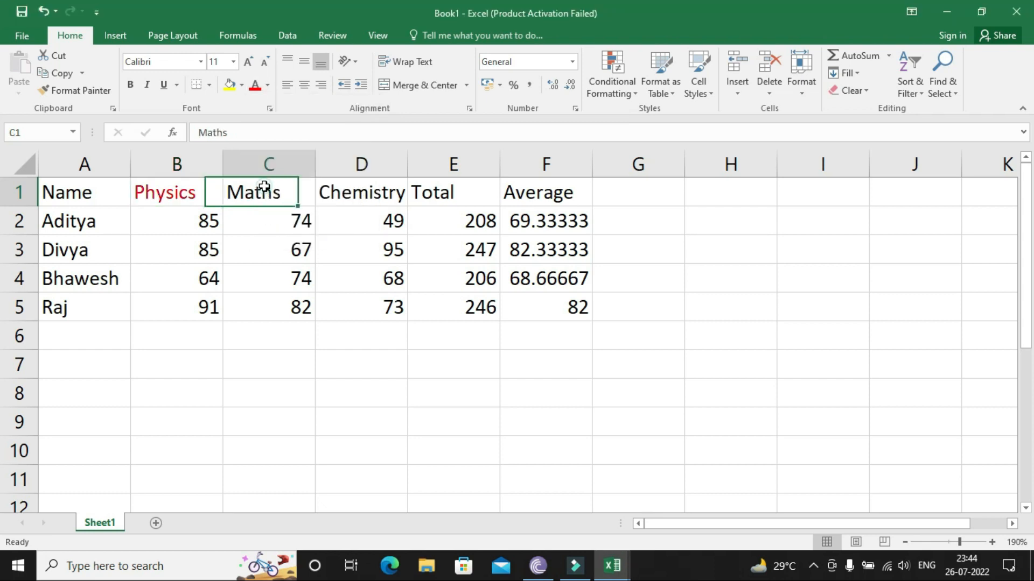
{"action": "left_click", "coordinate": [267, 85]}
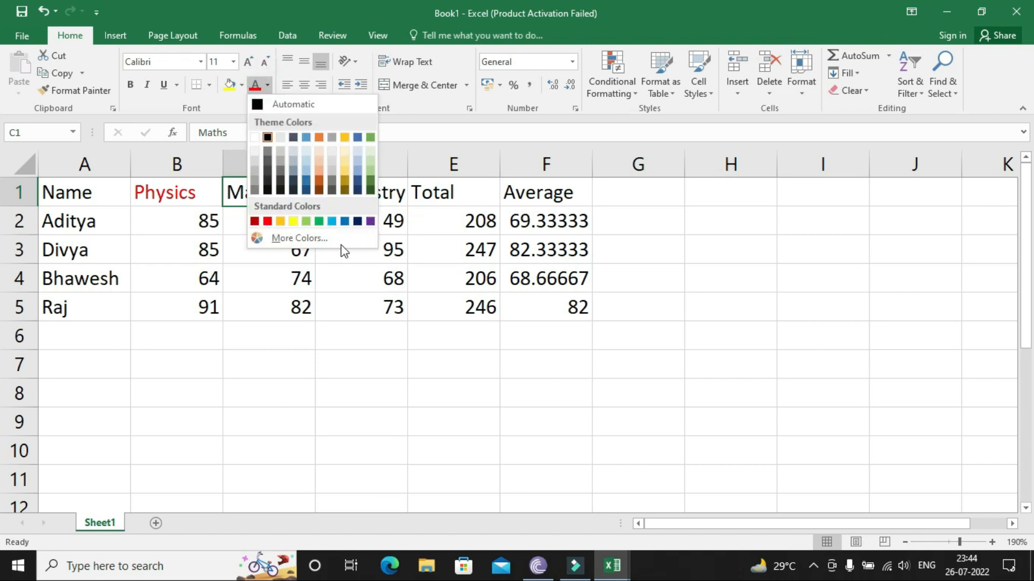
{"action": "left_click", "coordinate": [320, 222]}
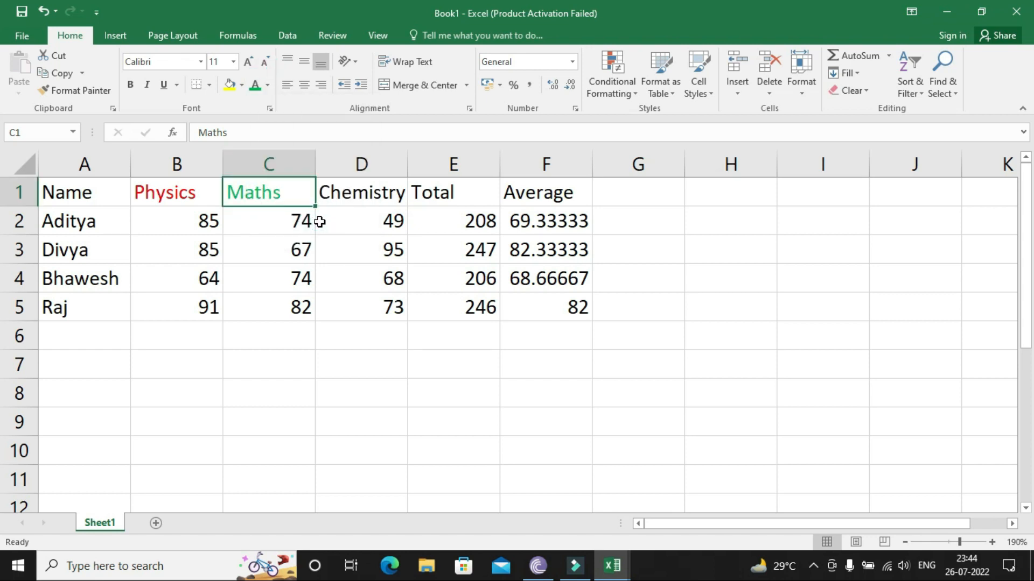
{"action": "left_click", "coordinate": [348, 197]}
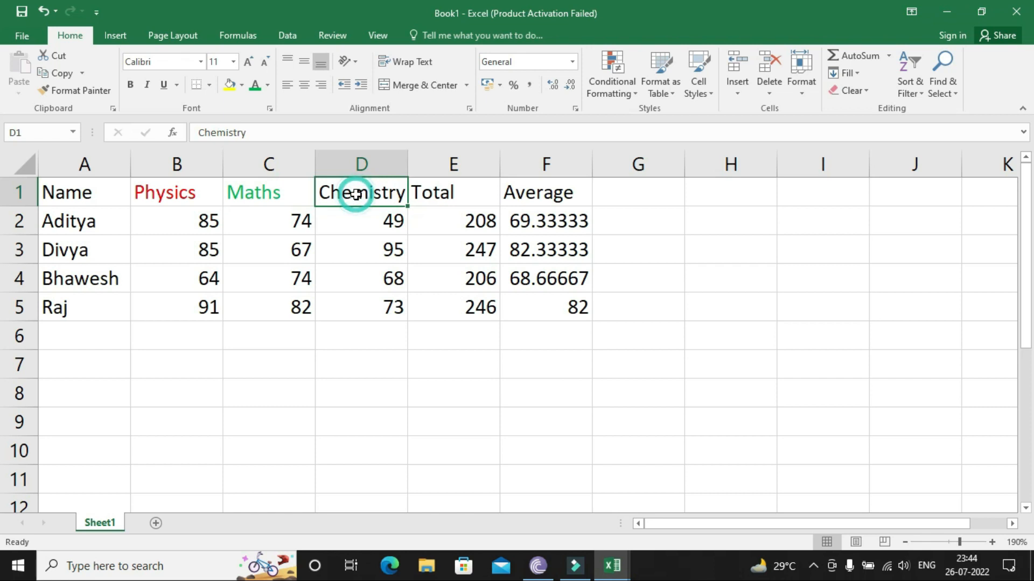
{"action": "left_click", "coordinate": [267, 85]}
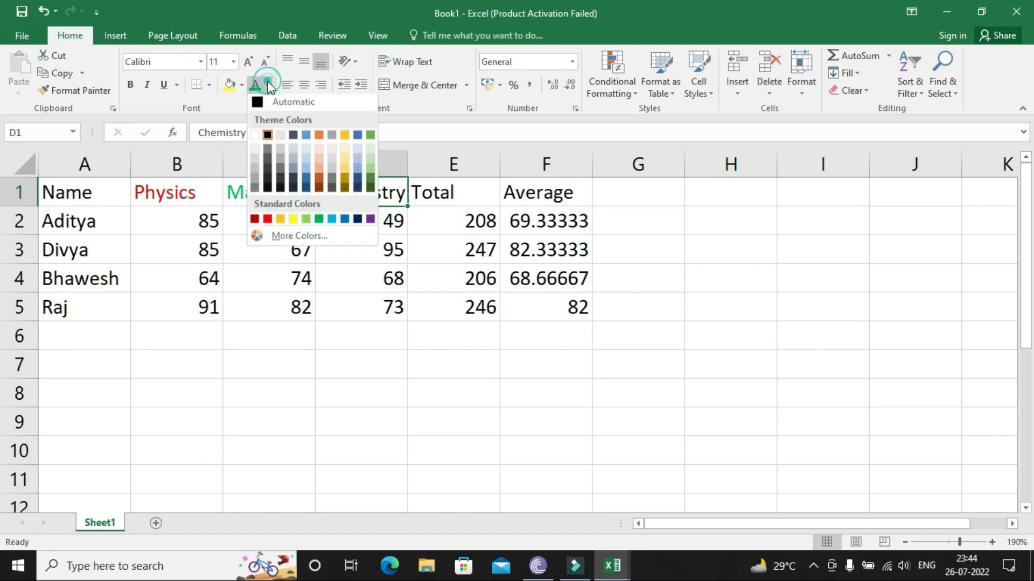
{"action": "left_click", "coordinate": [370, 222]}
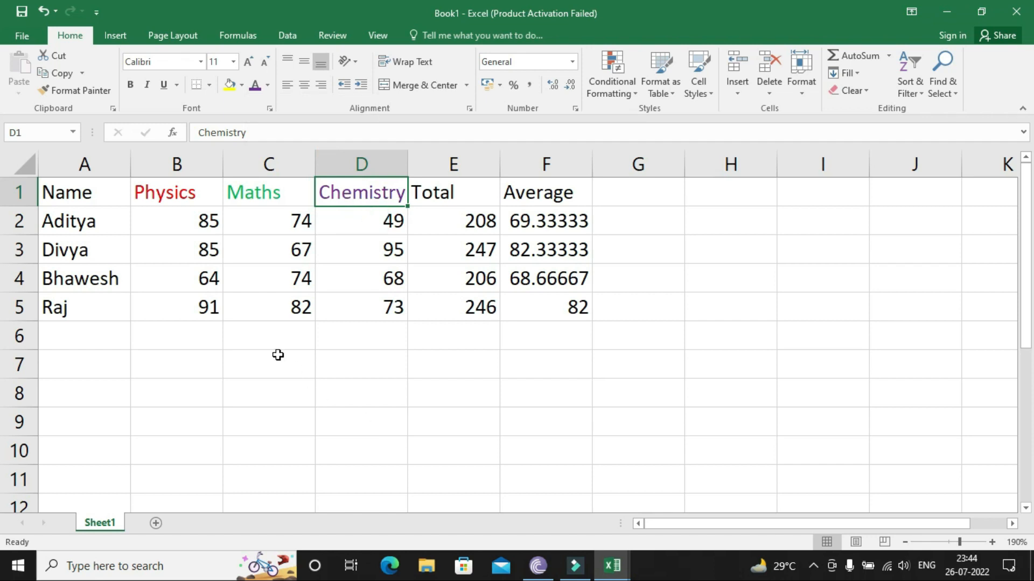
Fill the header cells A1 to F1 with the light gold theme colour
{"action": "left_click", "coordinate": [24, 191]}
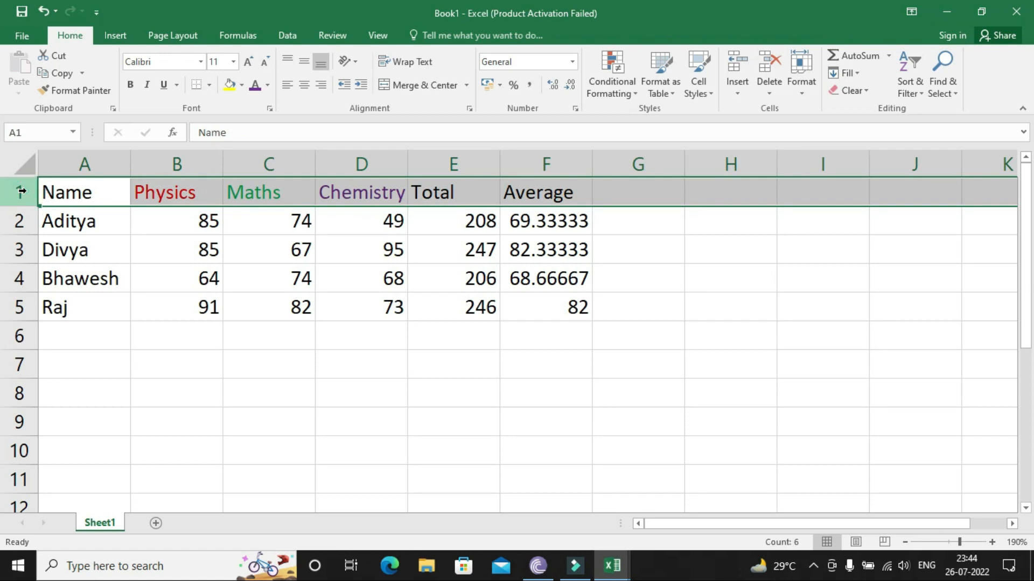
{"action": "left_click", "coordinate": [477, 247]}
{"action": "left_click_drag", "start_coordinate": [57, 192], "coordinate": [560, 184]}
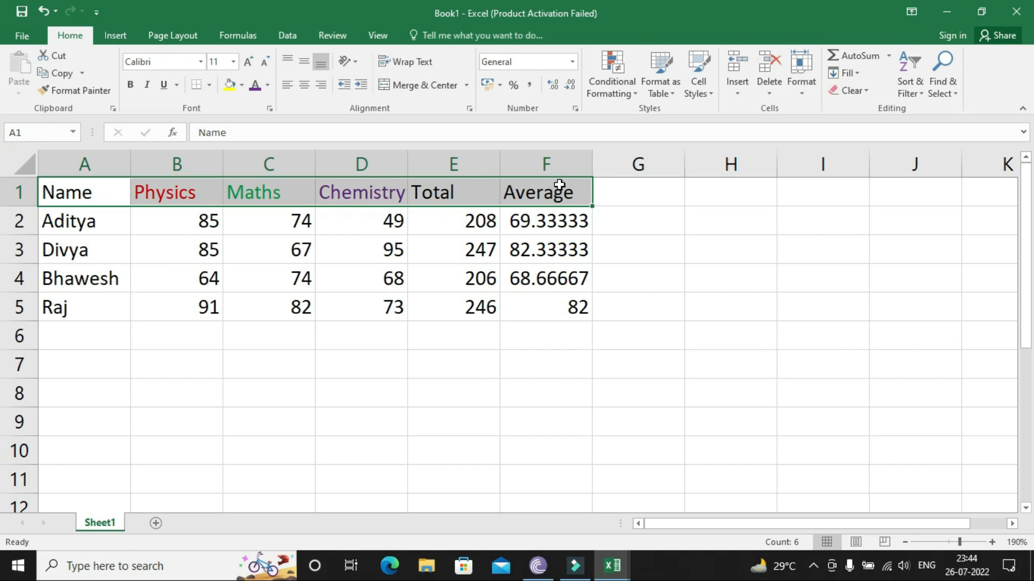
{"action": "left_click", "coordinate": [241, 86]}
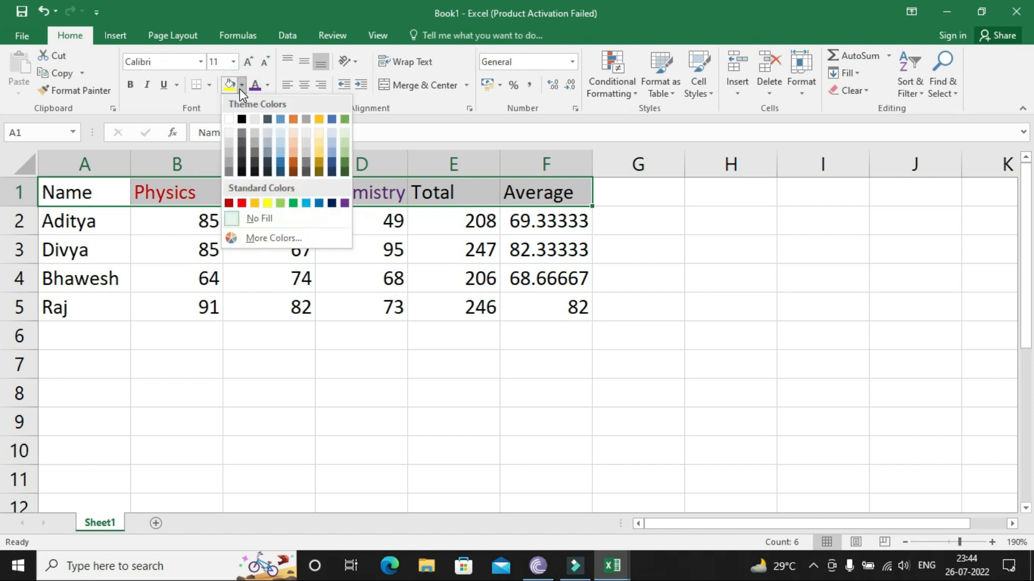
{"action": "left_click", "coordinate": [319, 145]}
{"action": "left_click", "coordinate": [339, 302]}
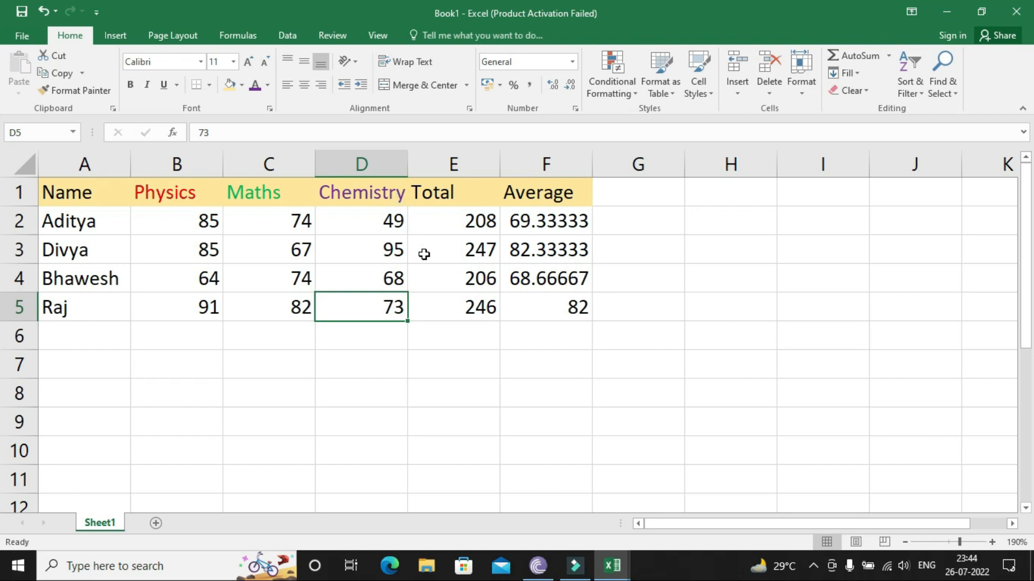
Fill the student name cells A2 to A5 with the light blue theme colour
{"action": "left_click", "coordinate": [71, 220]}
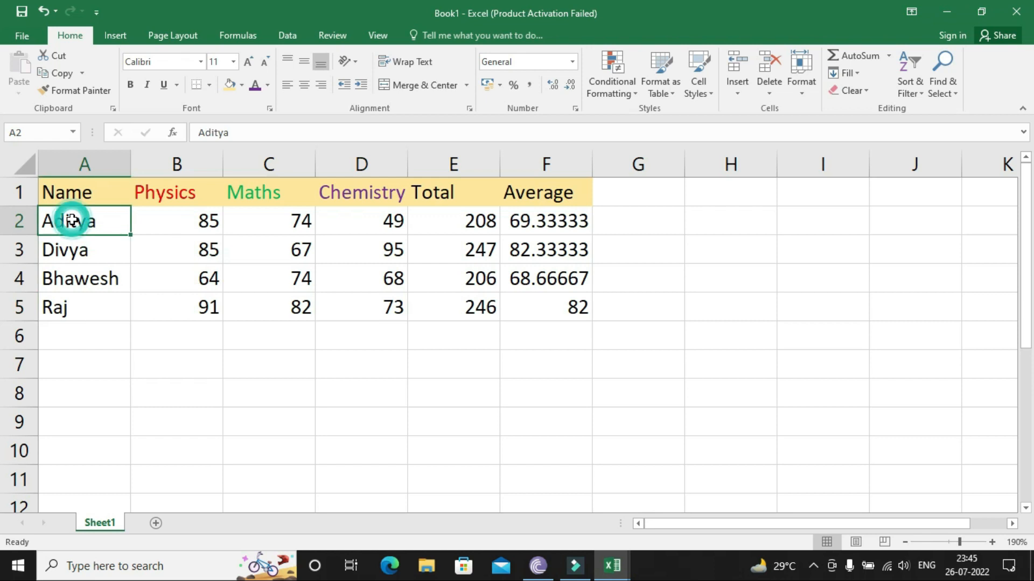
{"action": "left_click_drag", "start_coordinate": [72, 221], "coordinate": [82, 315]}
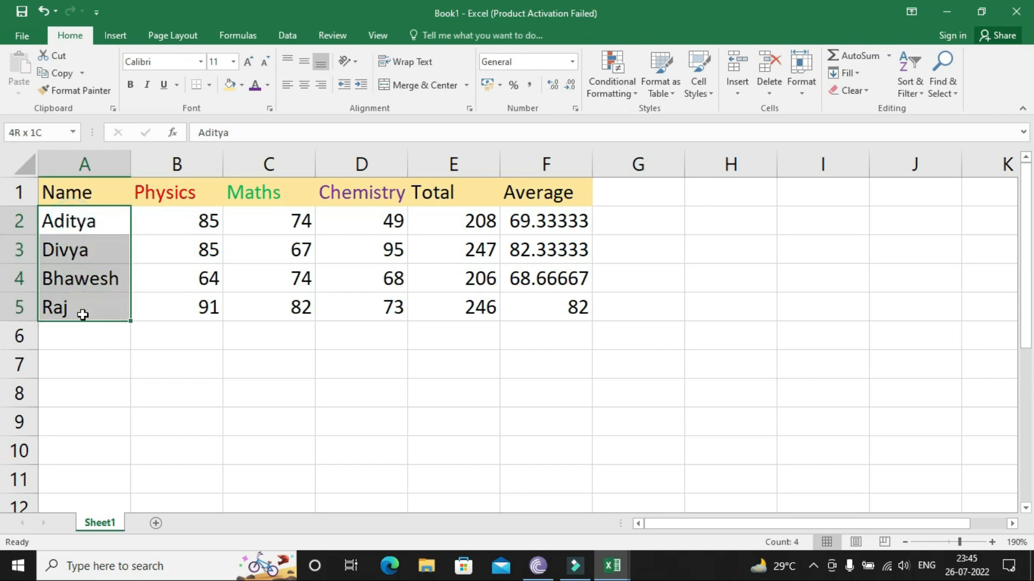
{"action": "left_click", "coordinate": [242, 85]}
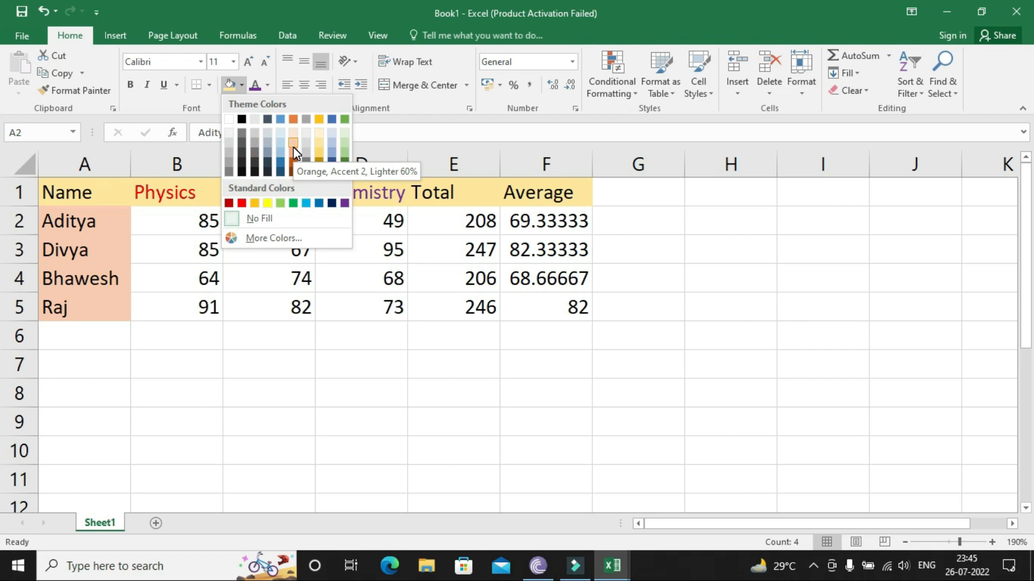
{"action": "left_click", "coordinate": [336, 145]}
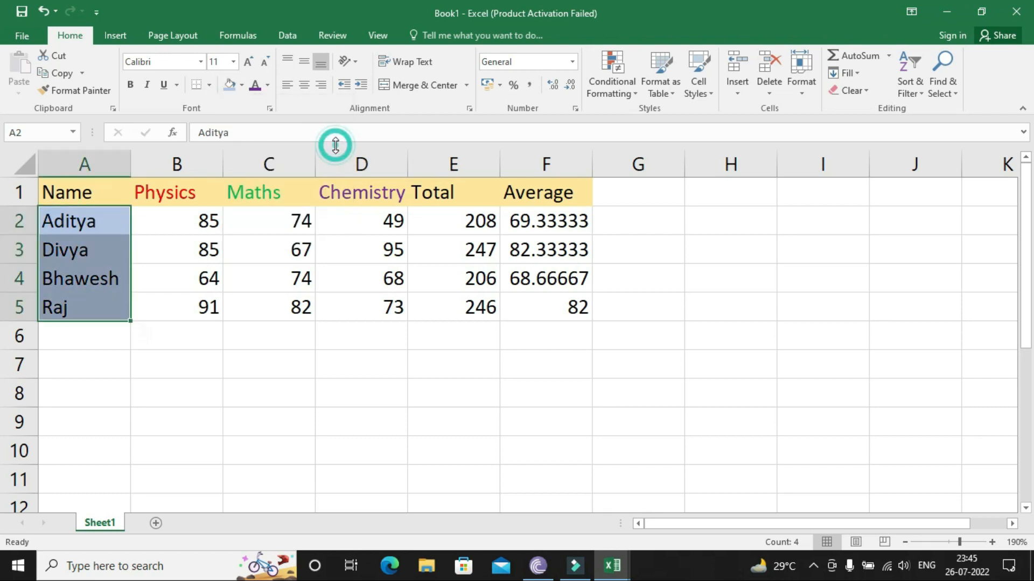
{"action": "left_click", "coordinate": [409, 361]}
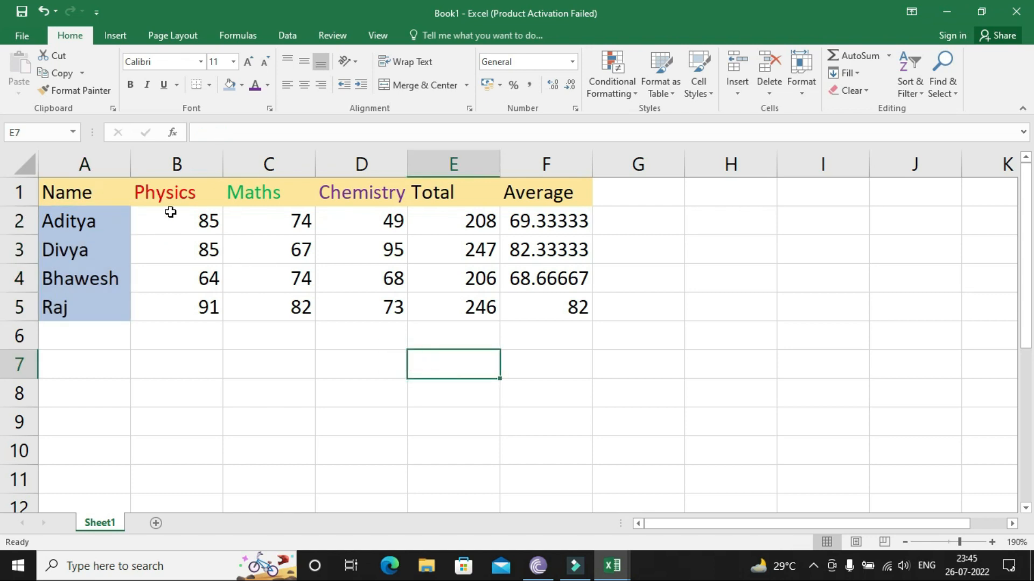
Fill the subject marks in B2 to D5 with the light green theme colour
{"action": "left_click_drag", "start_coordinate": [169, 215], "coordinate": [338, 300]}
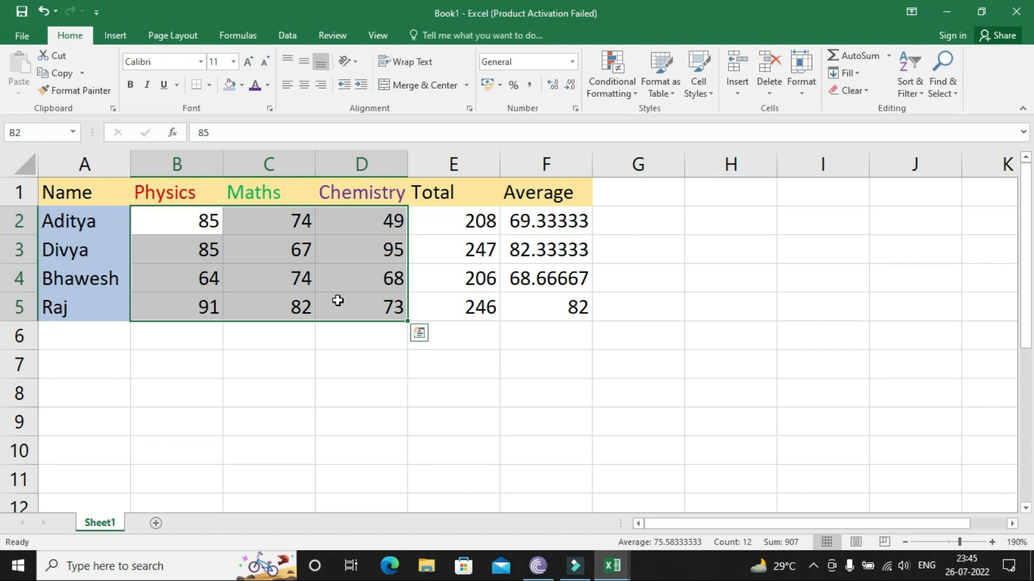
{"action": "left_click", "coordinate": [240, 85]}
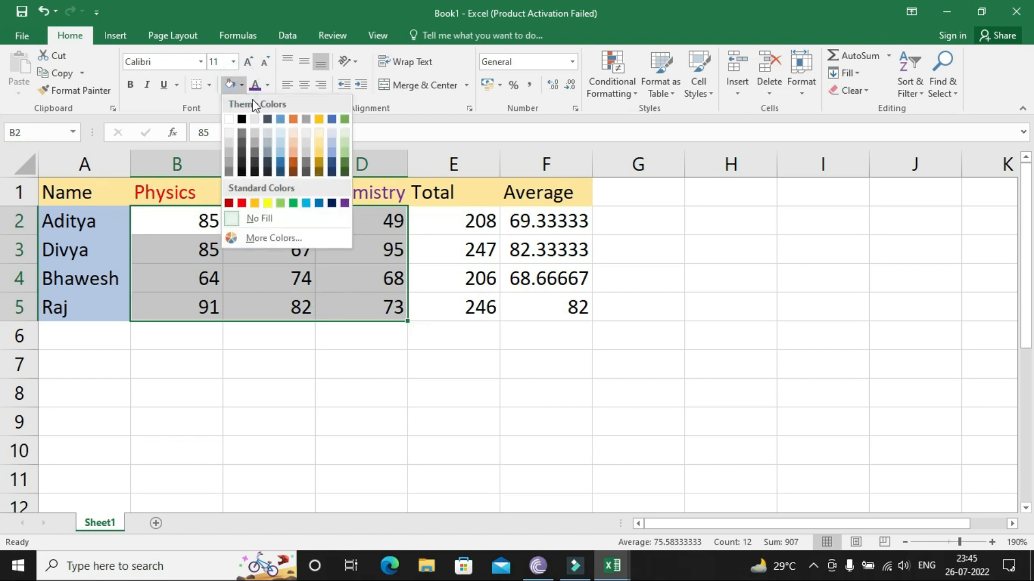
{"action": "left_click", "coordinate": [344, 139]}
{"action": "left_click", "coordinate": [522, 401]}
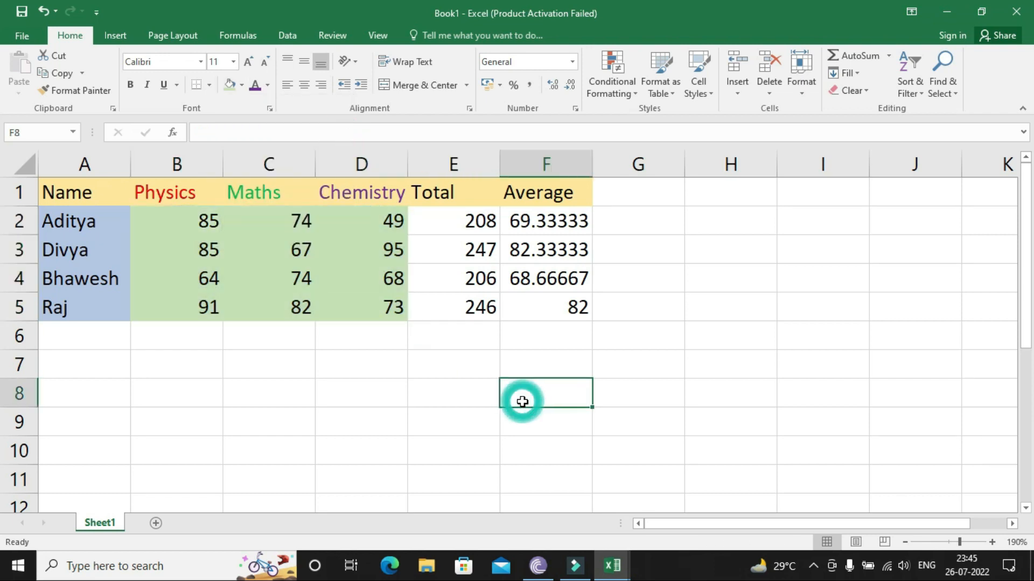